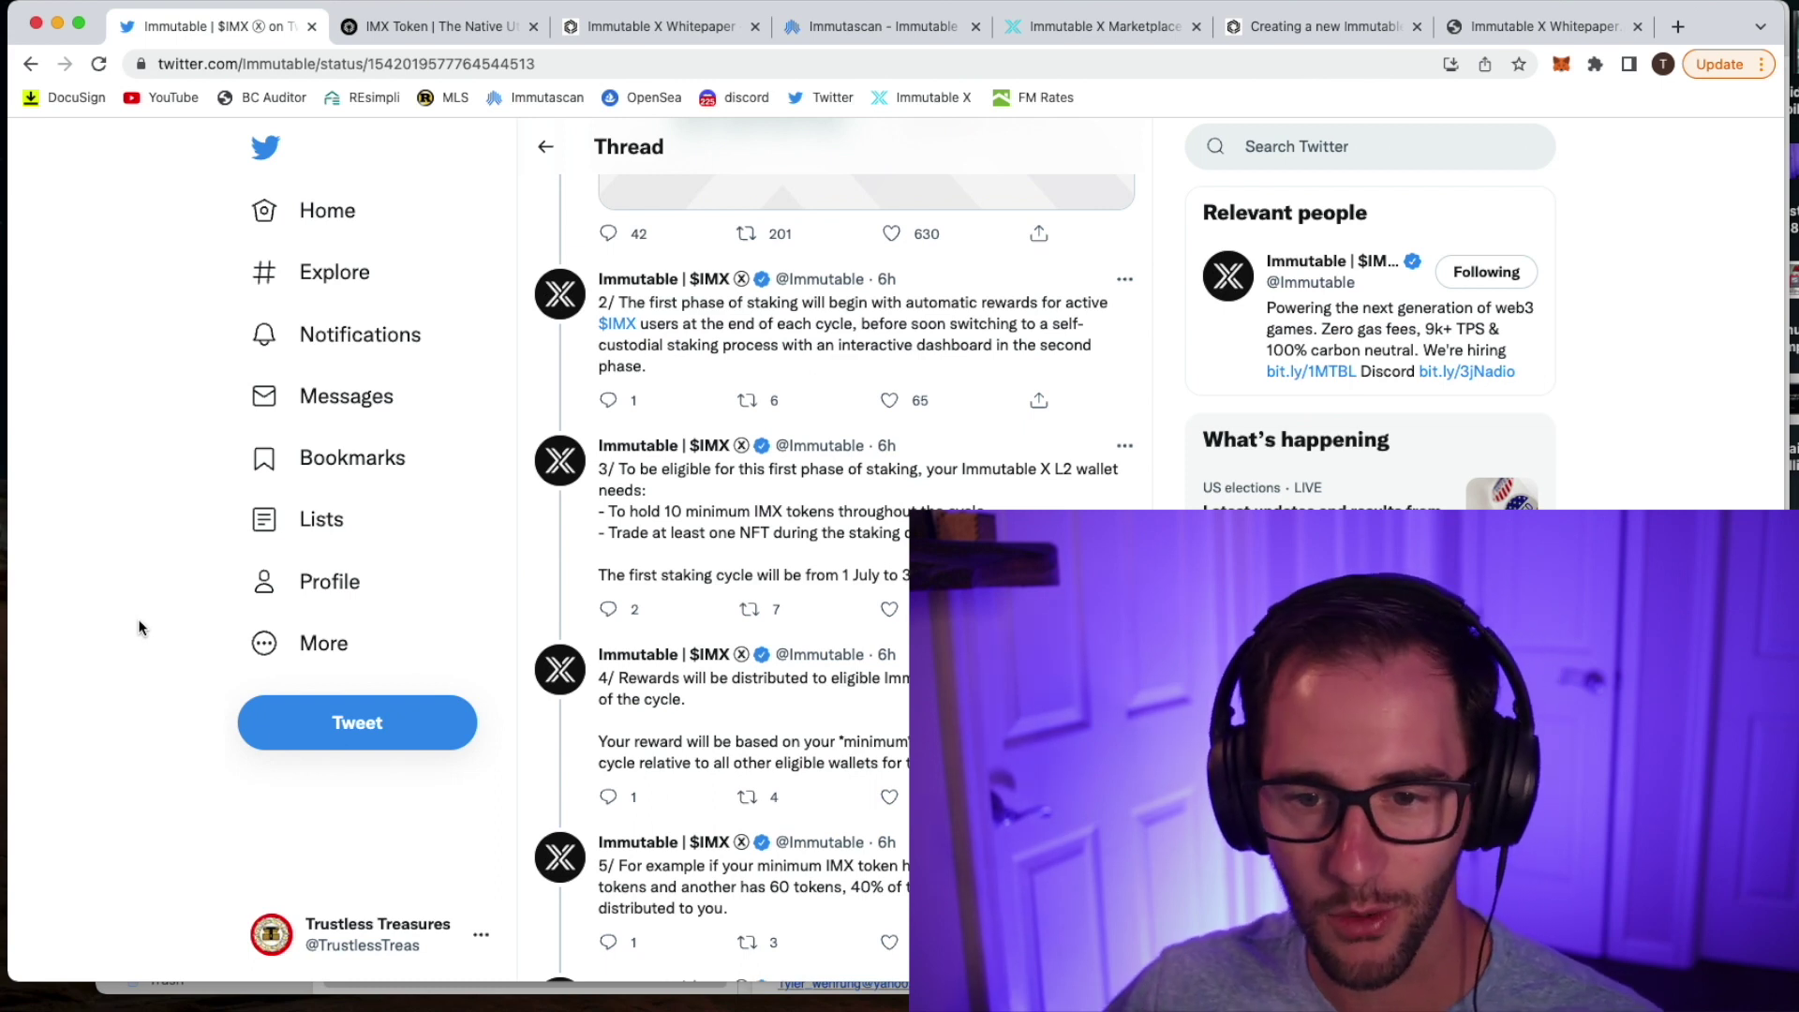
- Scroll through the Twitter thread to read it
scroll(492, 628, up, 5)
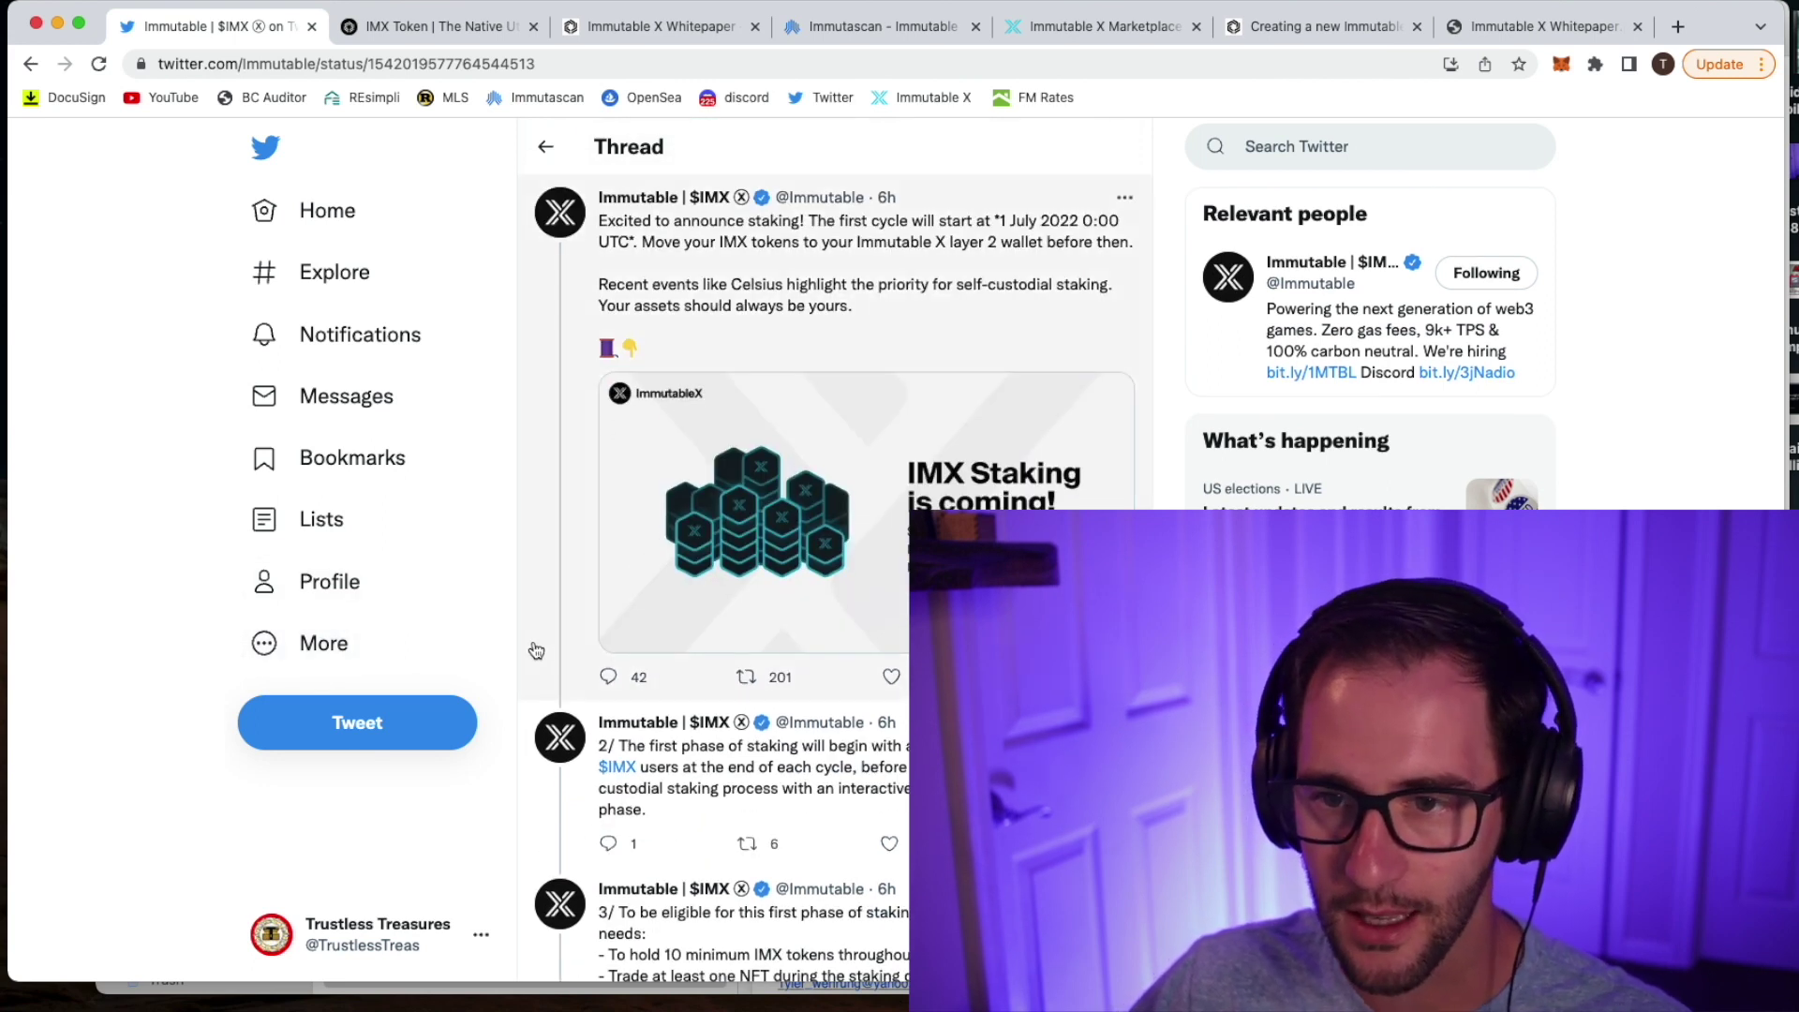
scroll(651, 610, down, 2)
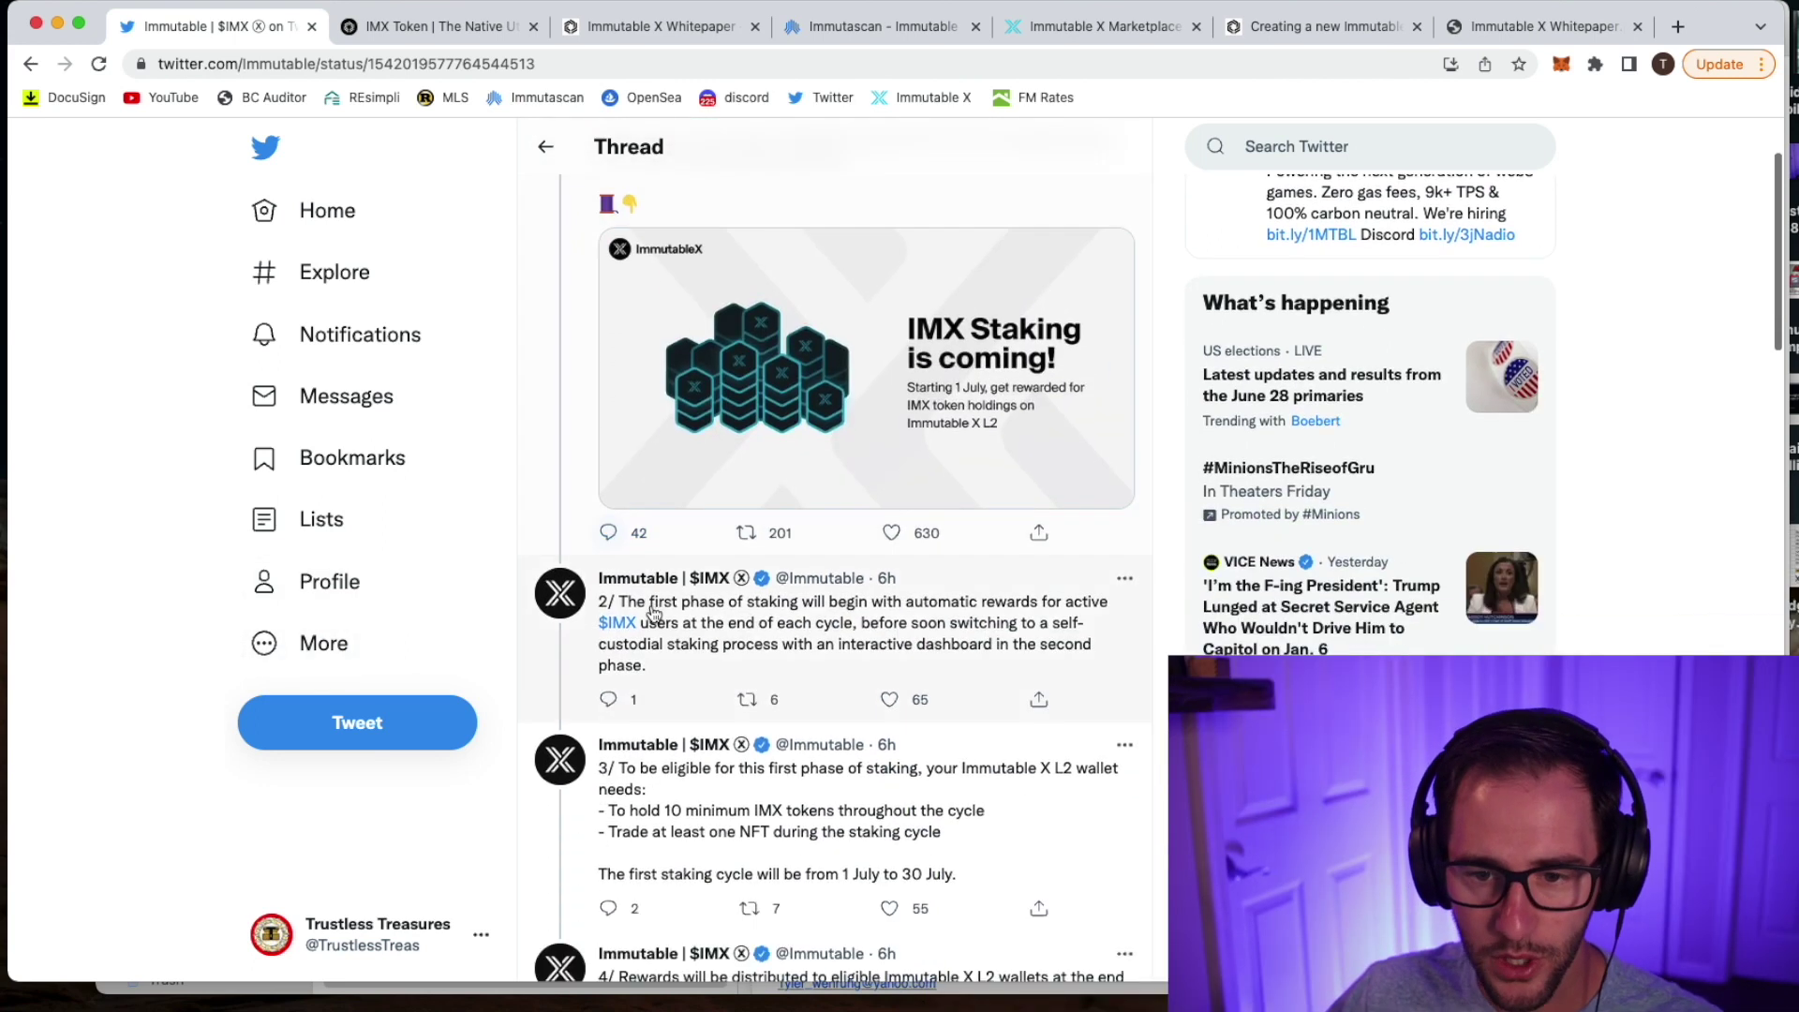
scroll(653, 611, up, 2)
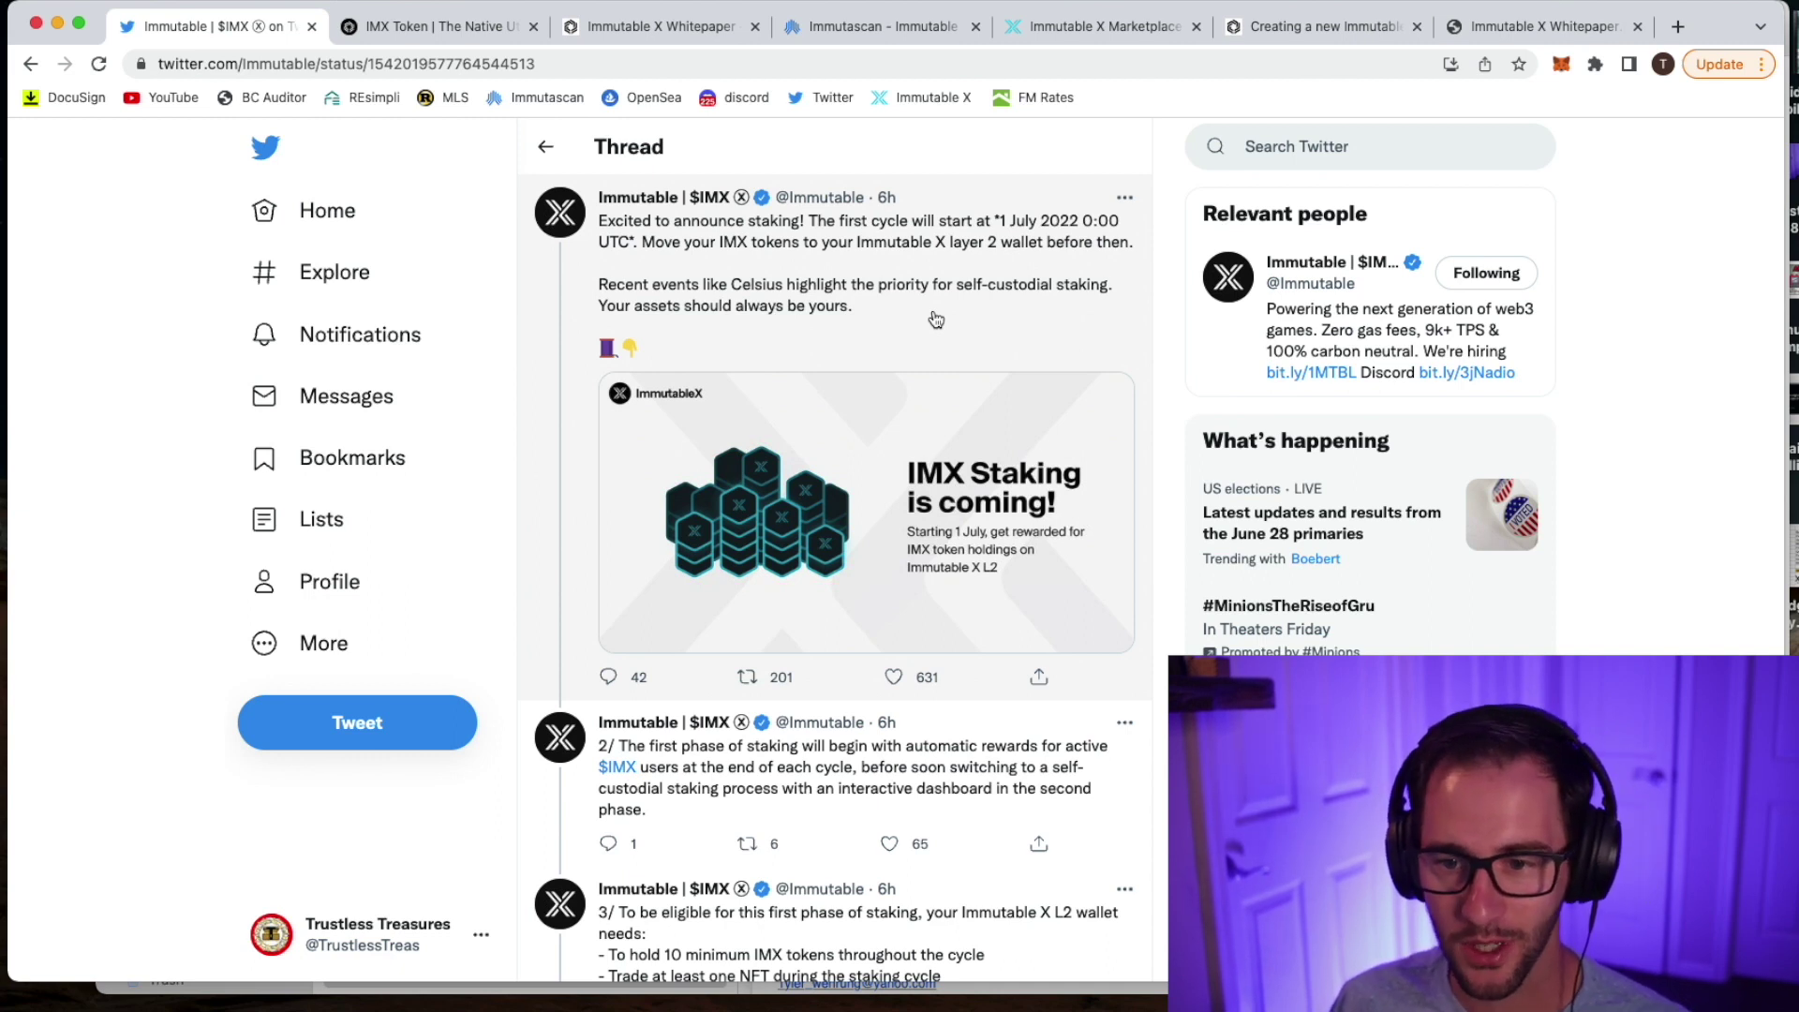
scroll(988, 513, down, 5)
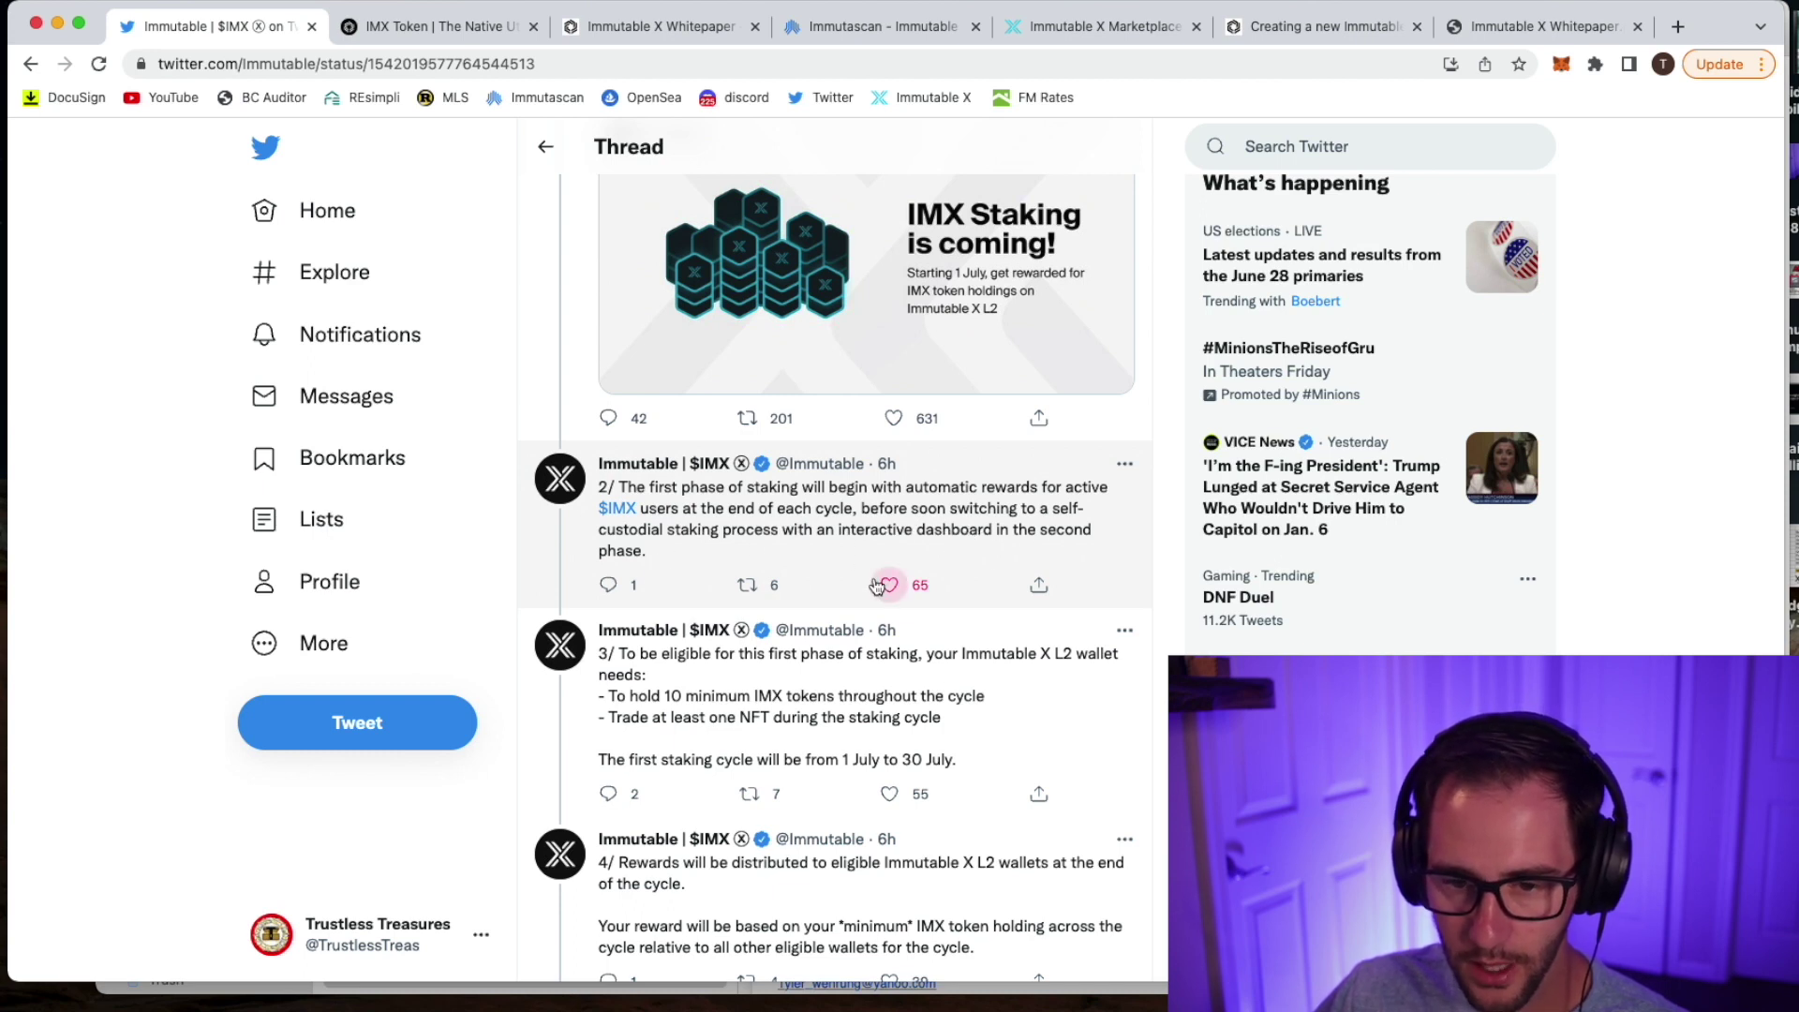
scroll(904, 599, down, 2)
scroll(904, 599, down, 3)
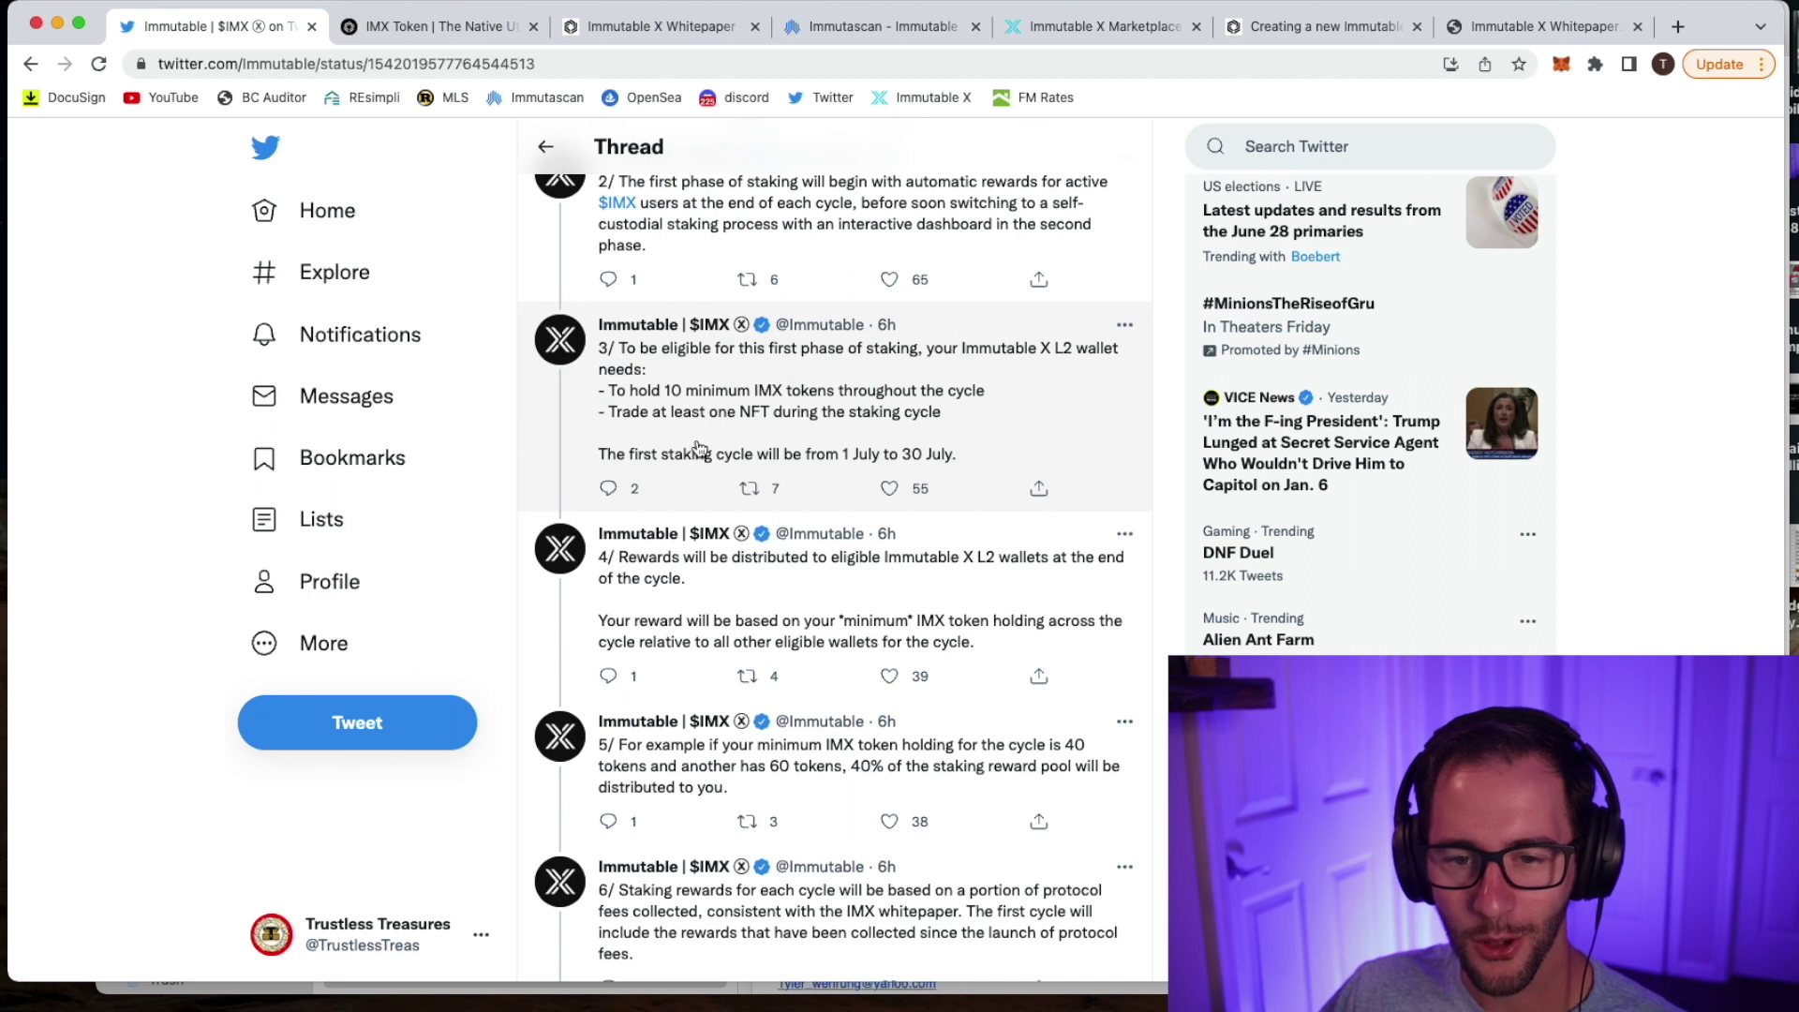
scroll(700, 442, down, 3)
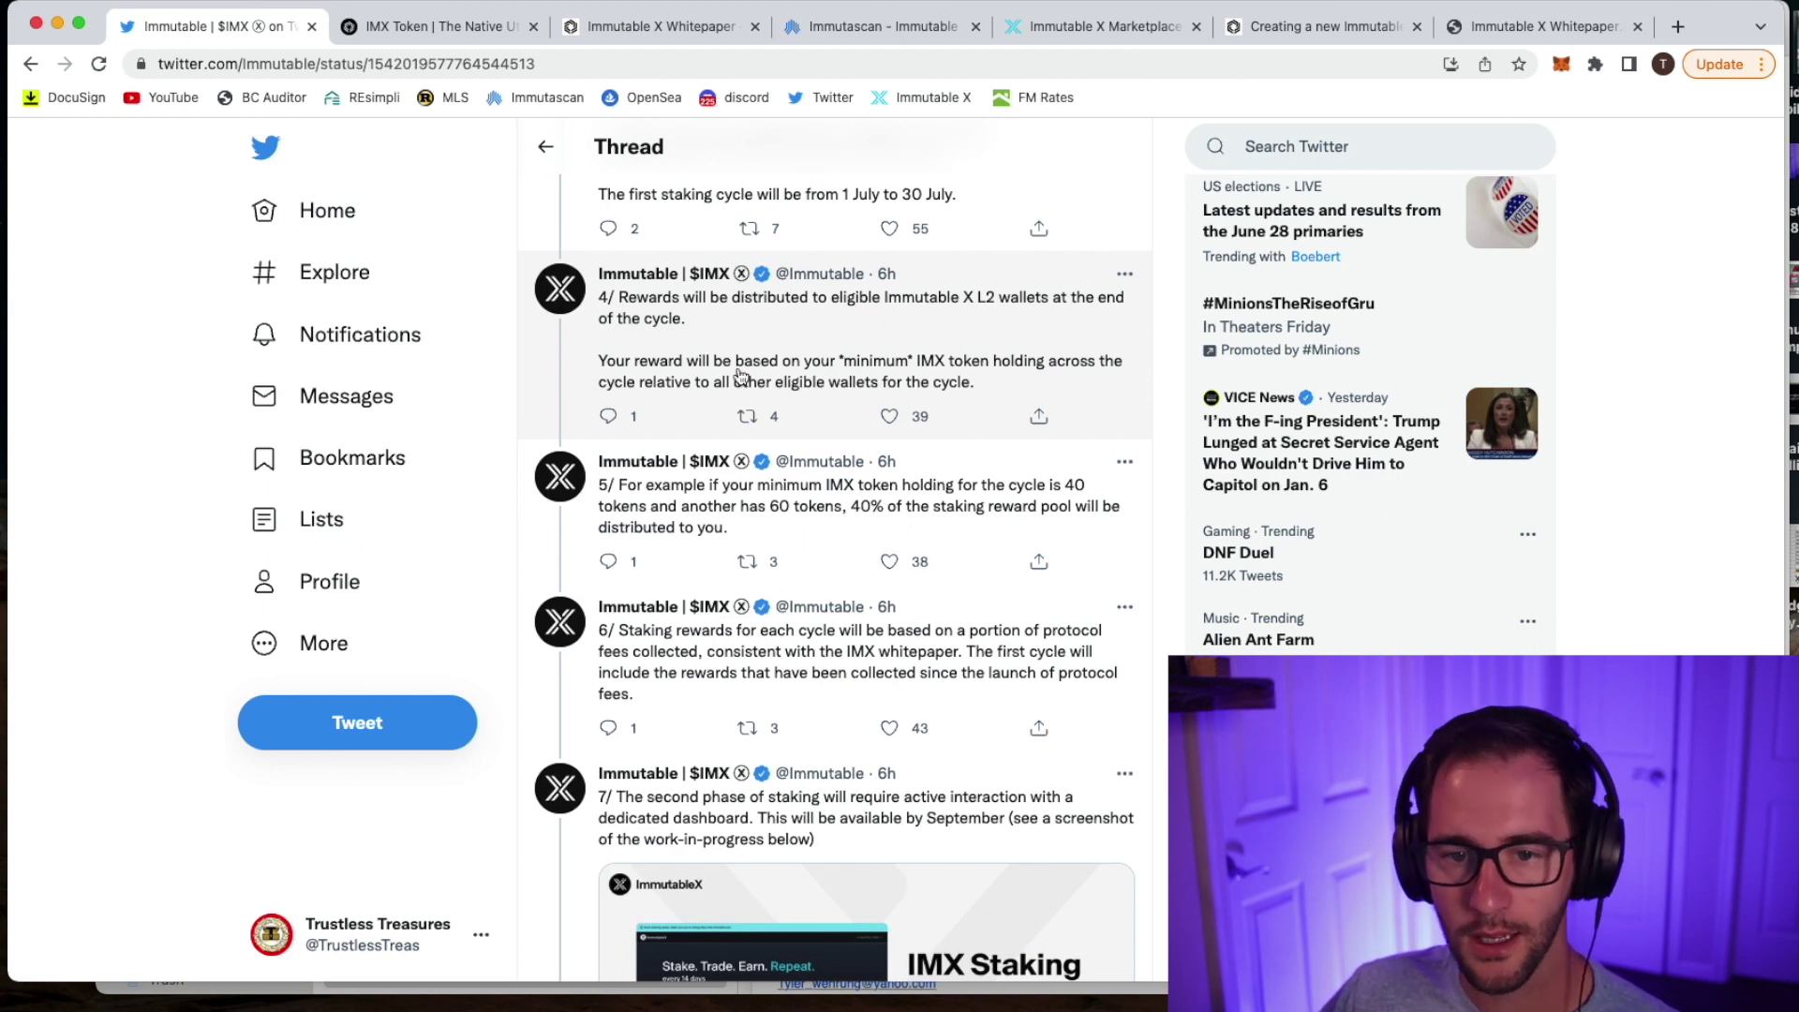
scroll(695, 408, down, 2)
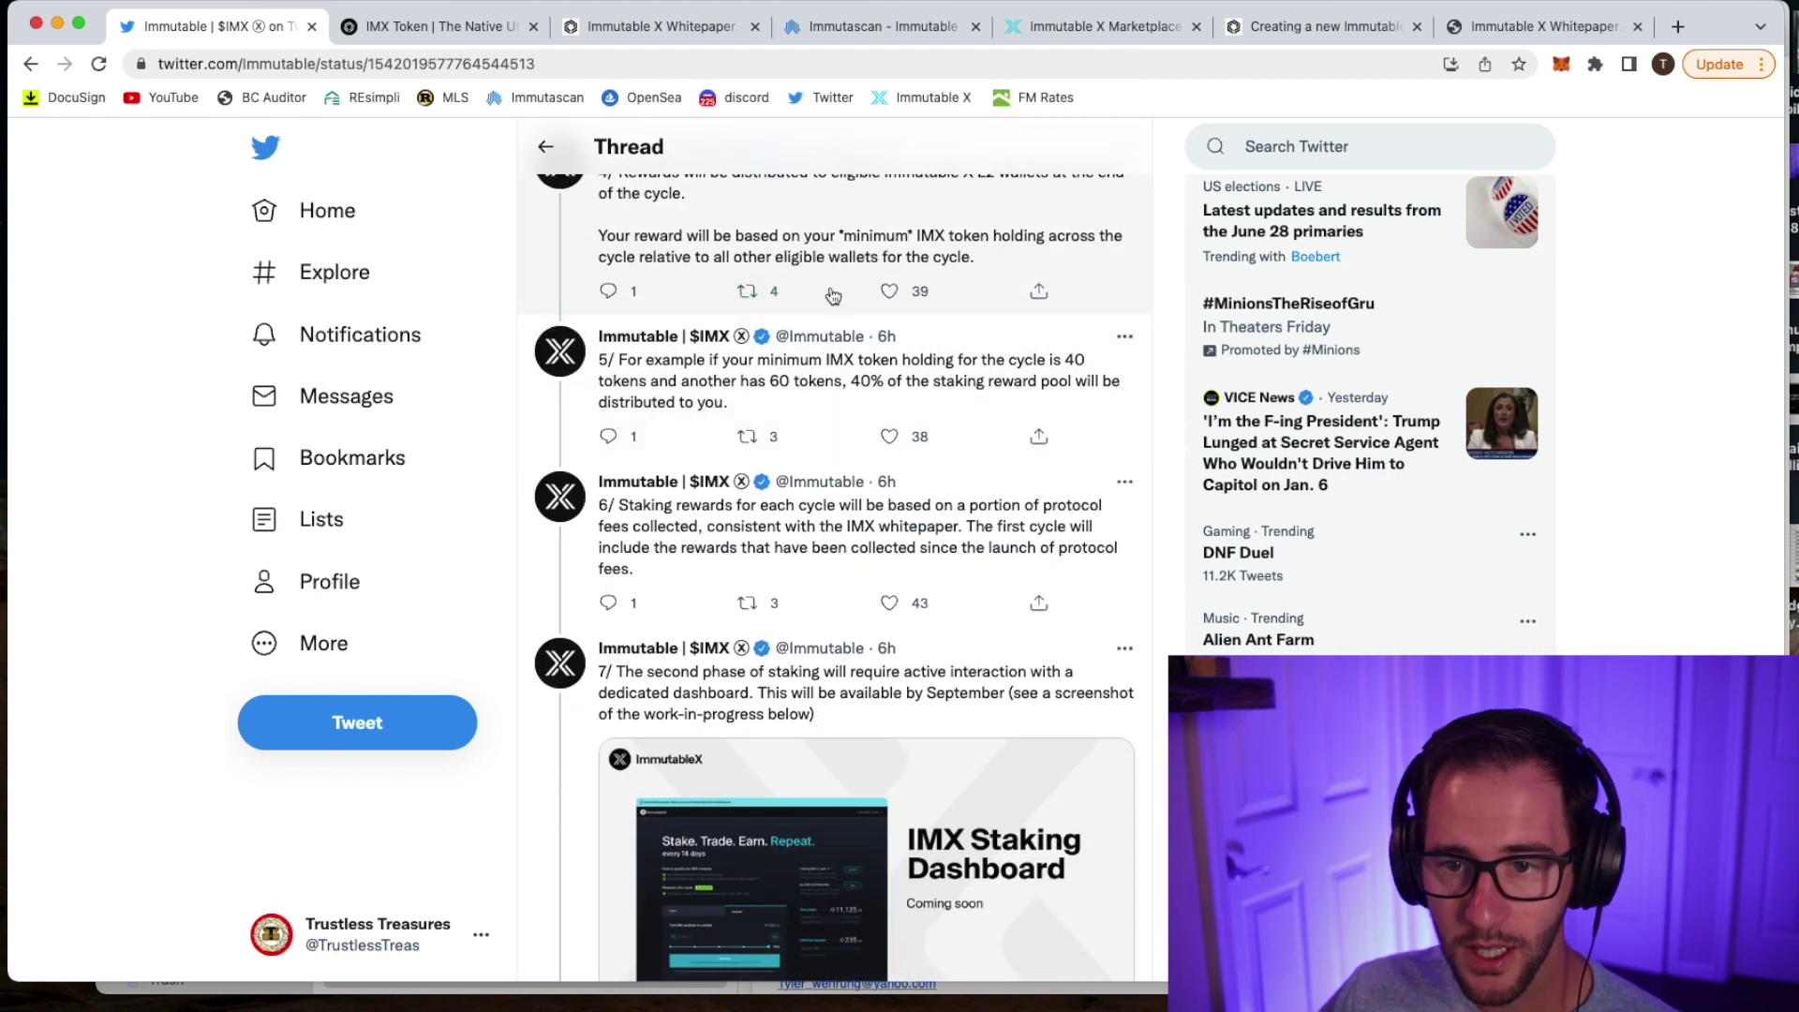
scroll(830, 295, up, 1)
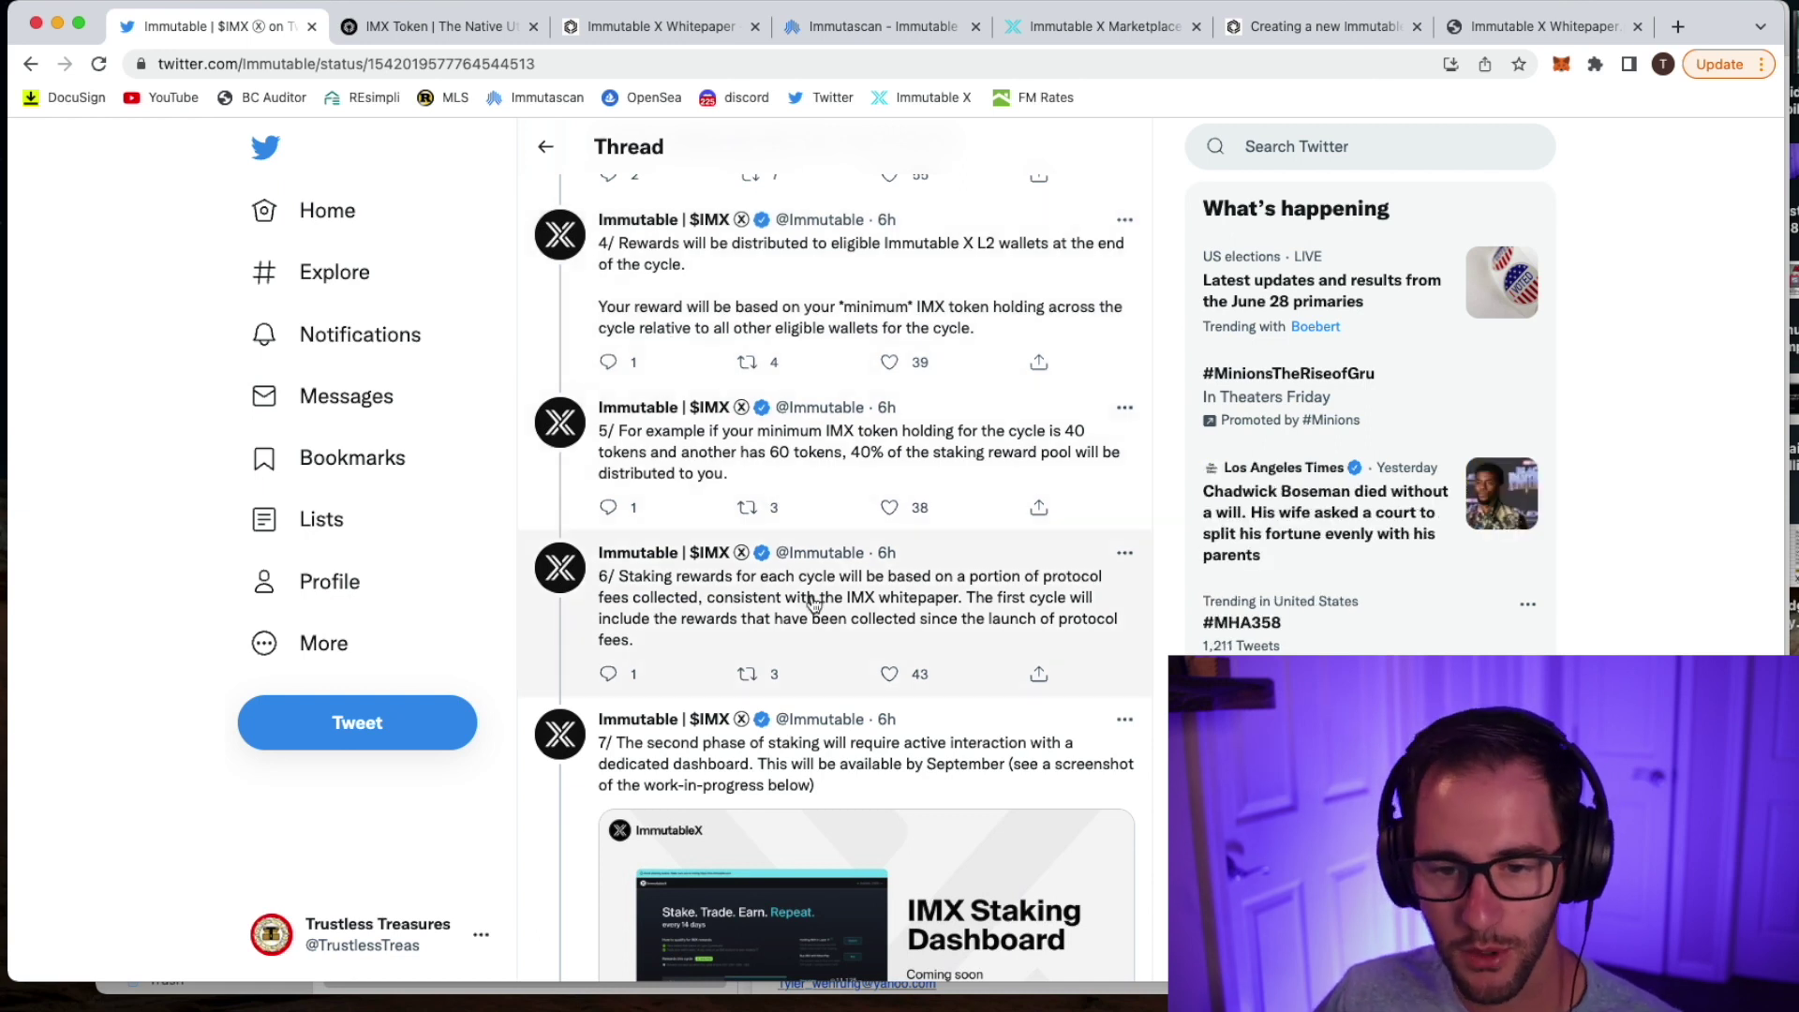
scroll(812, 604, down, 2)
scroll(811, 605, down, 1)
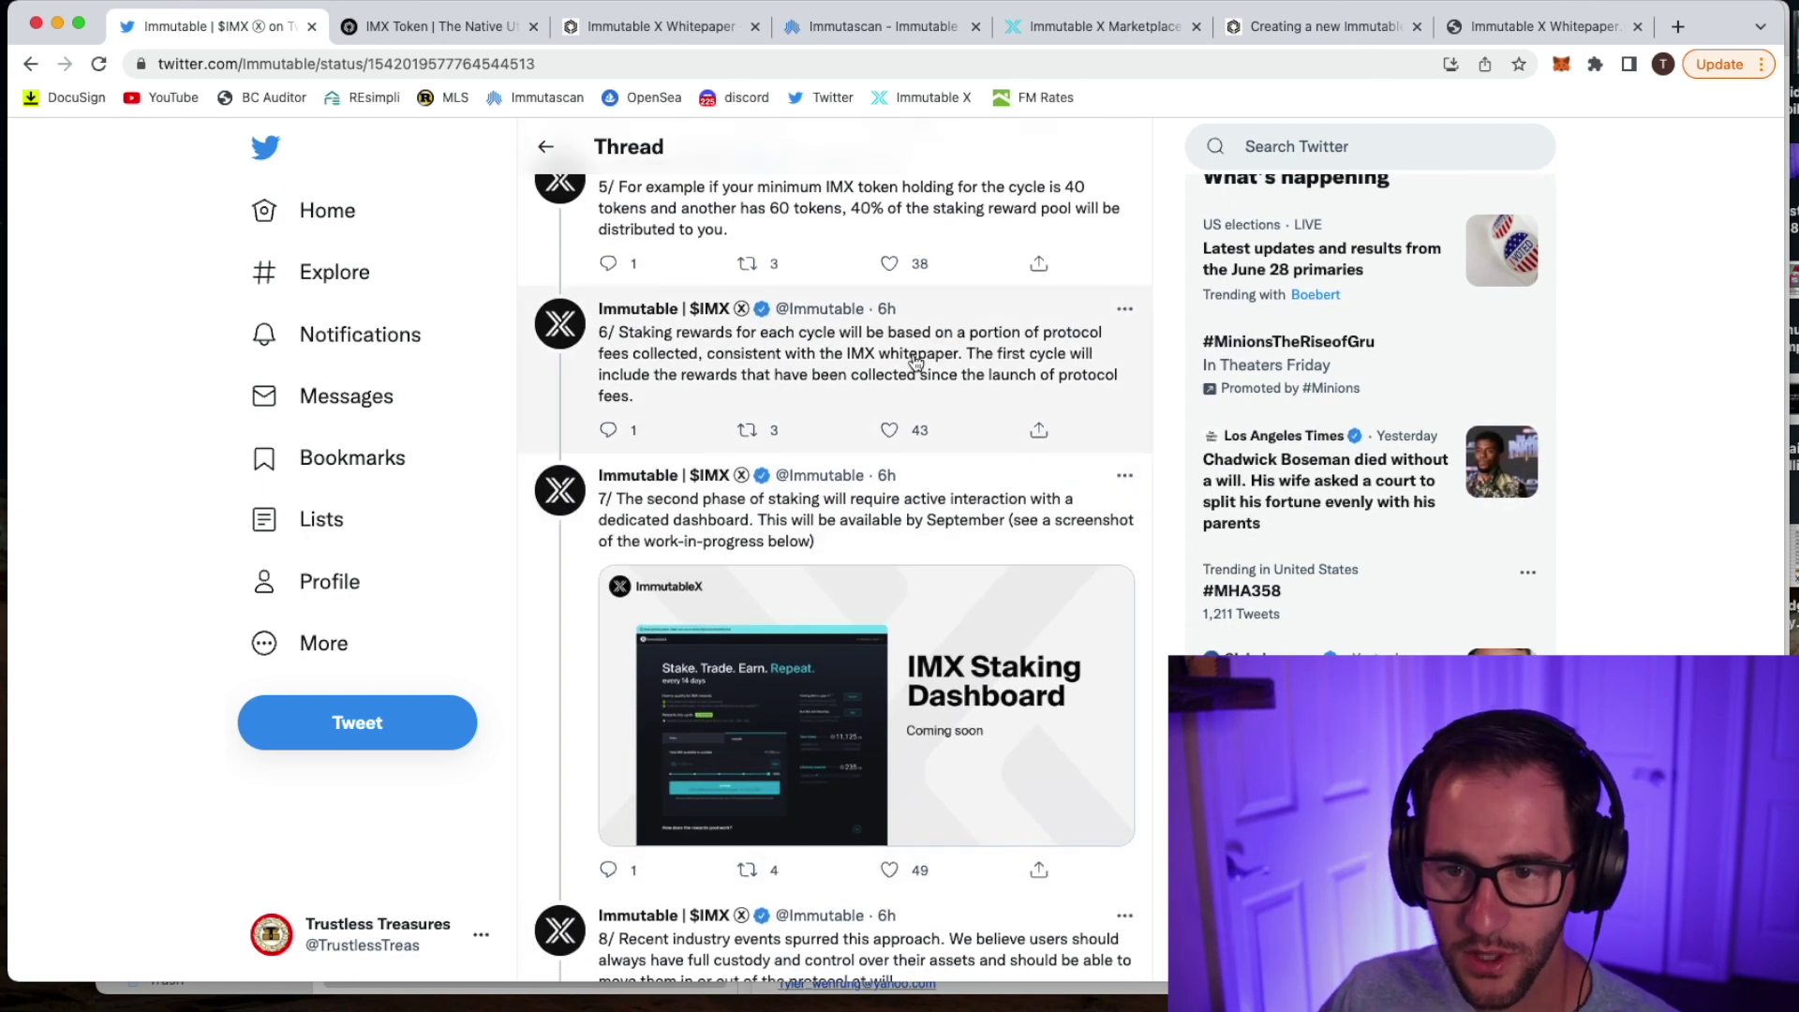
scroll(899, 452, down, 1)
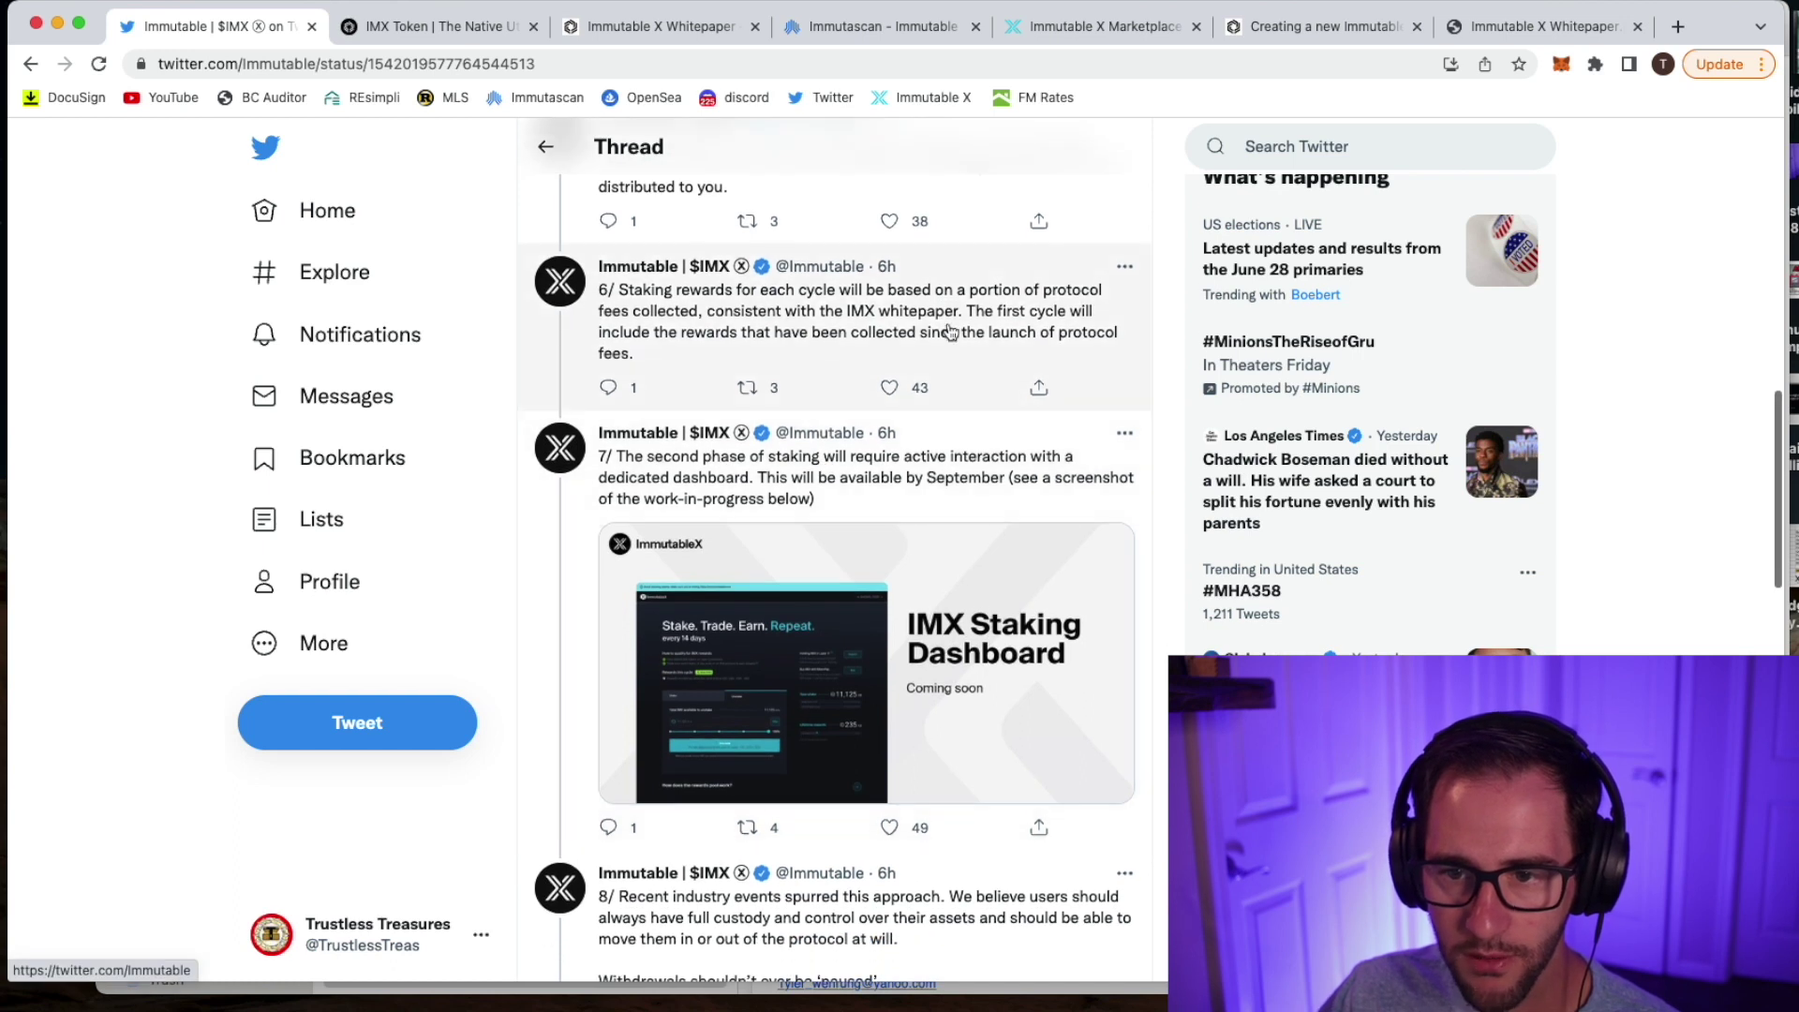
scroll(900, 451, down, 3)
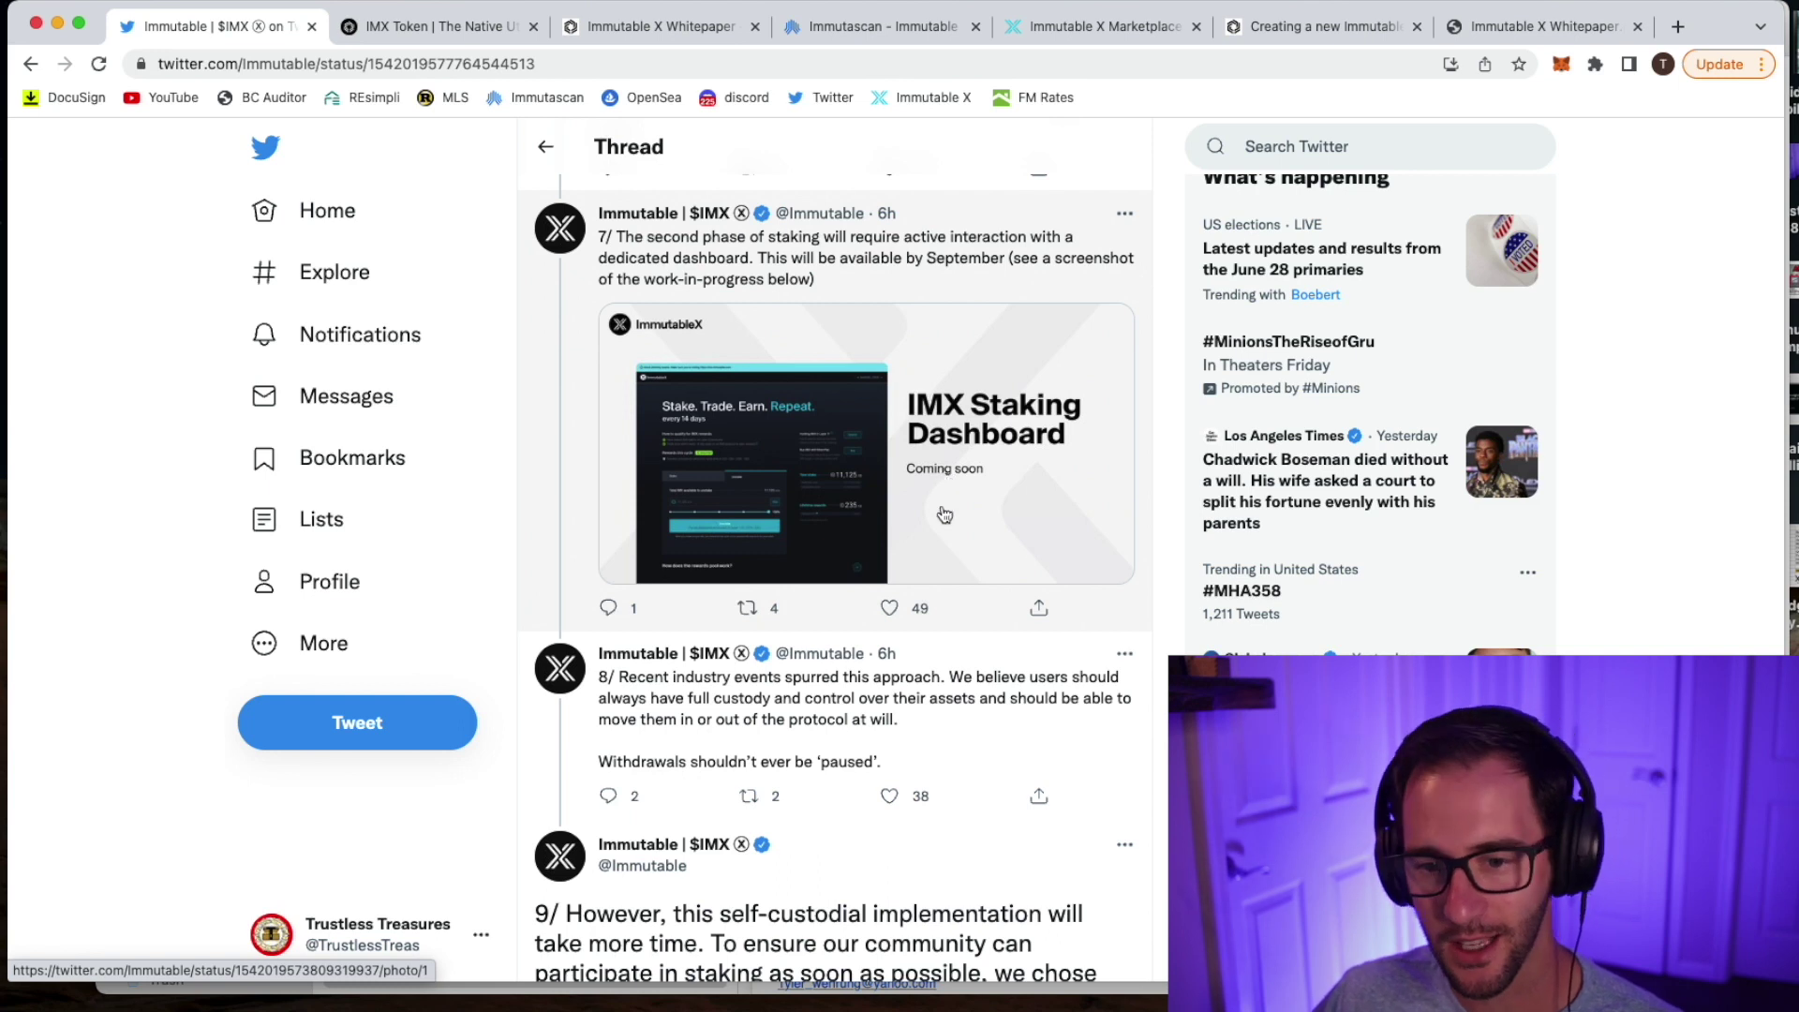
scroll(942, 497, down, 2)
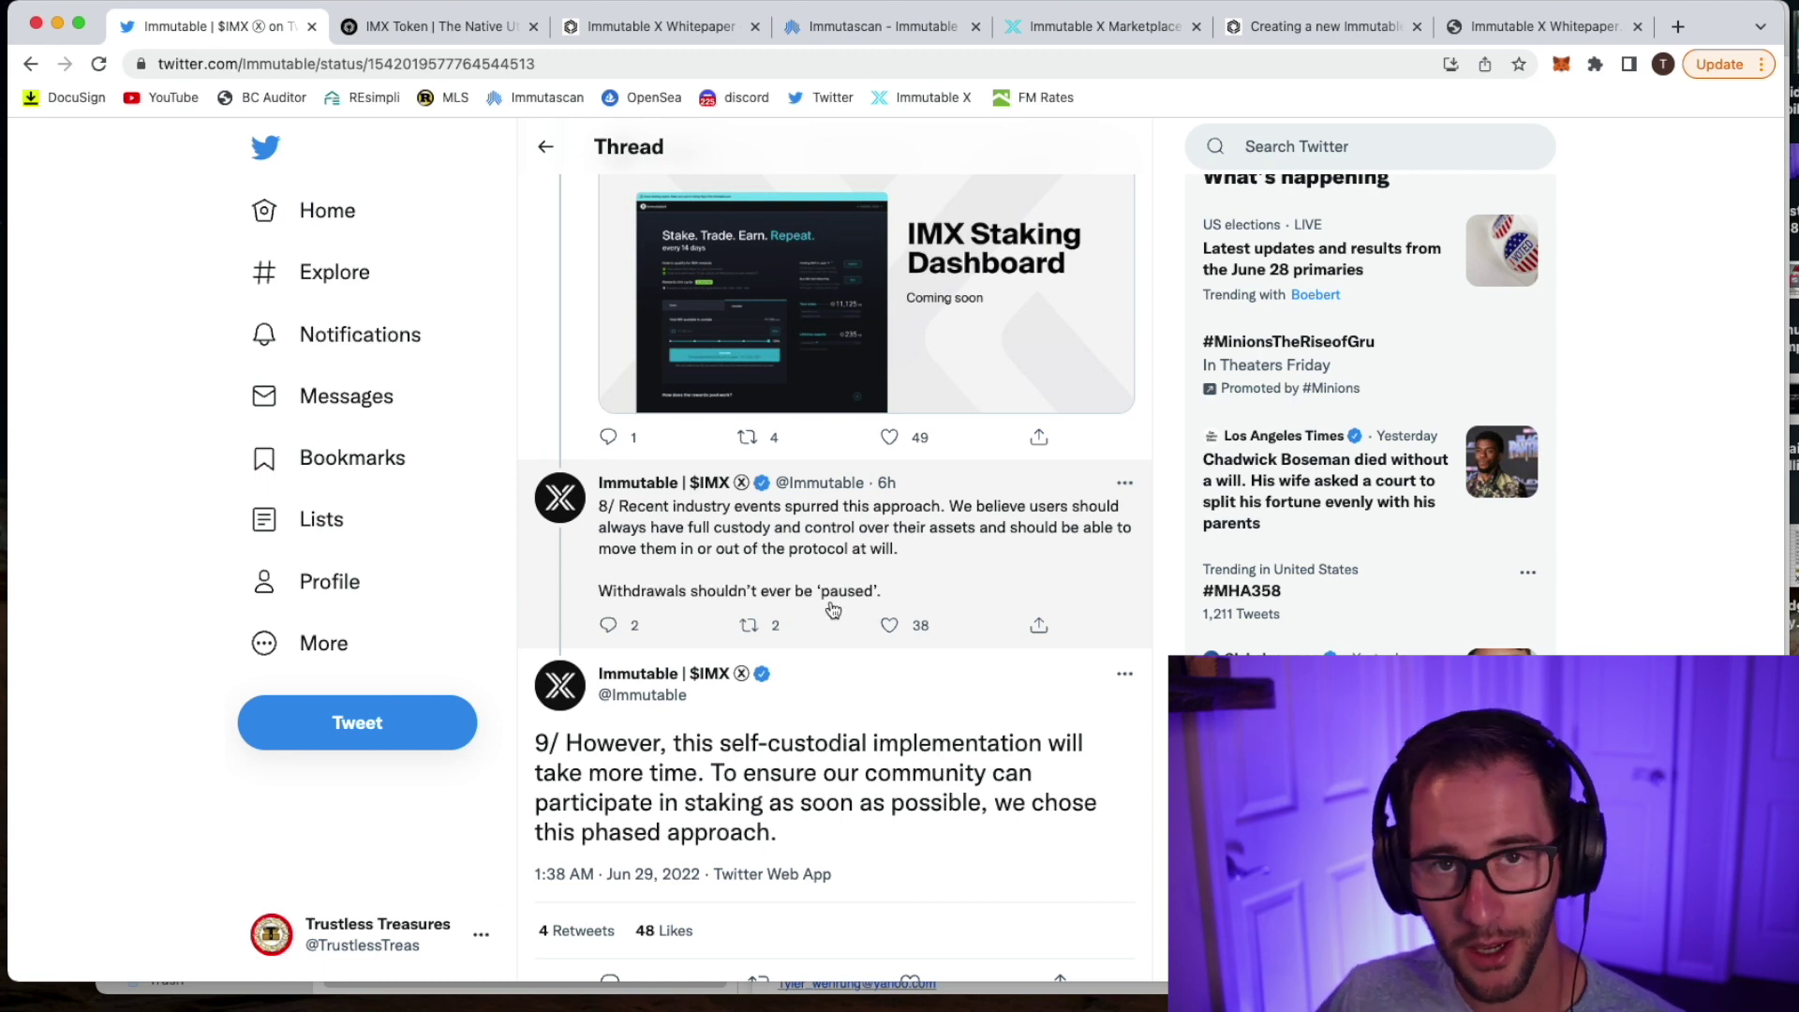
scroll(834, 604, down, 3)
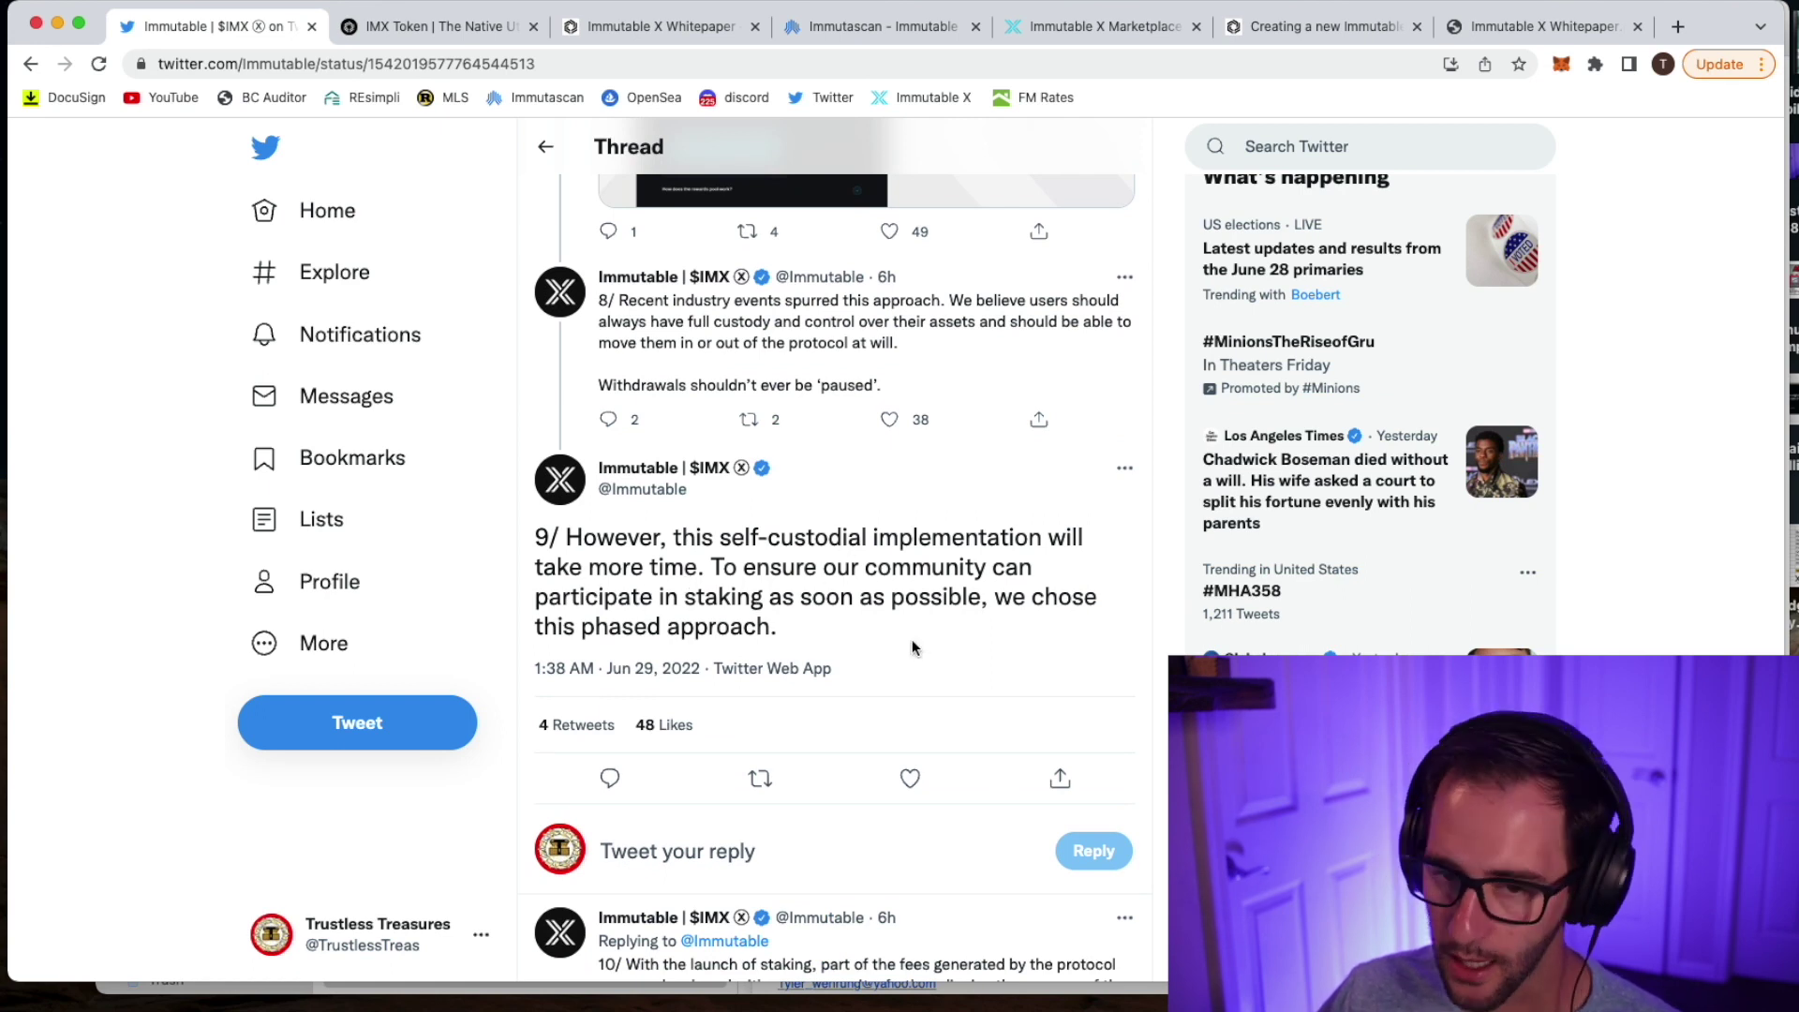
scroll(801, 666, down, 2)
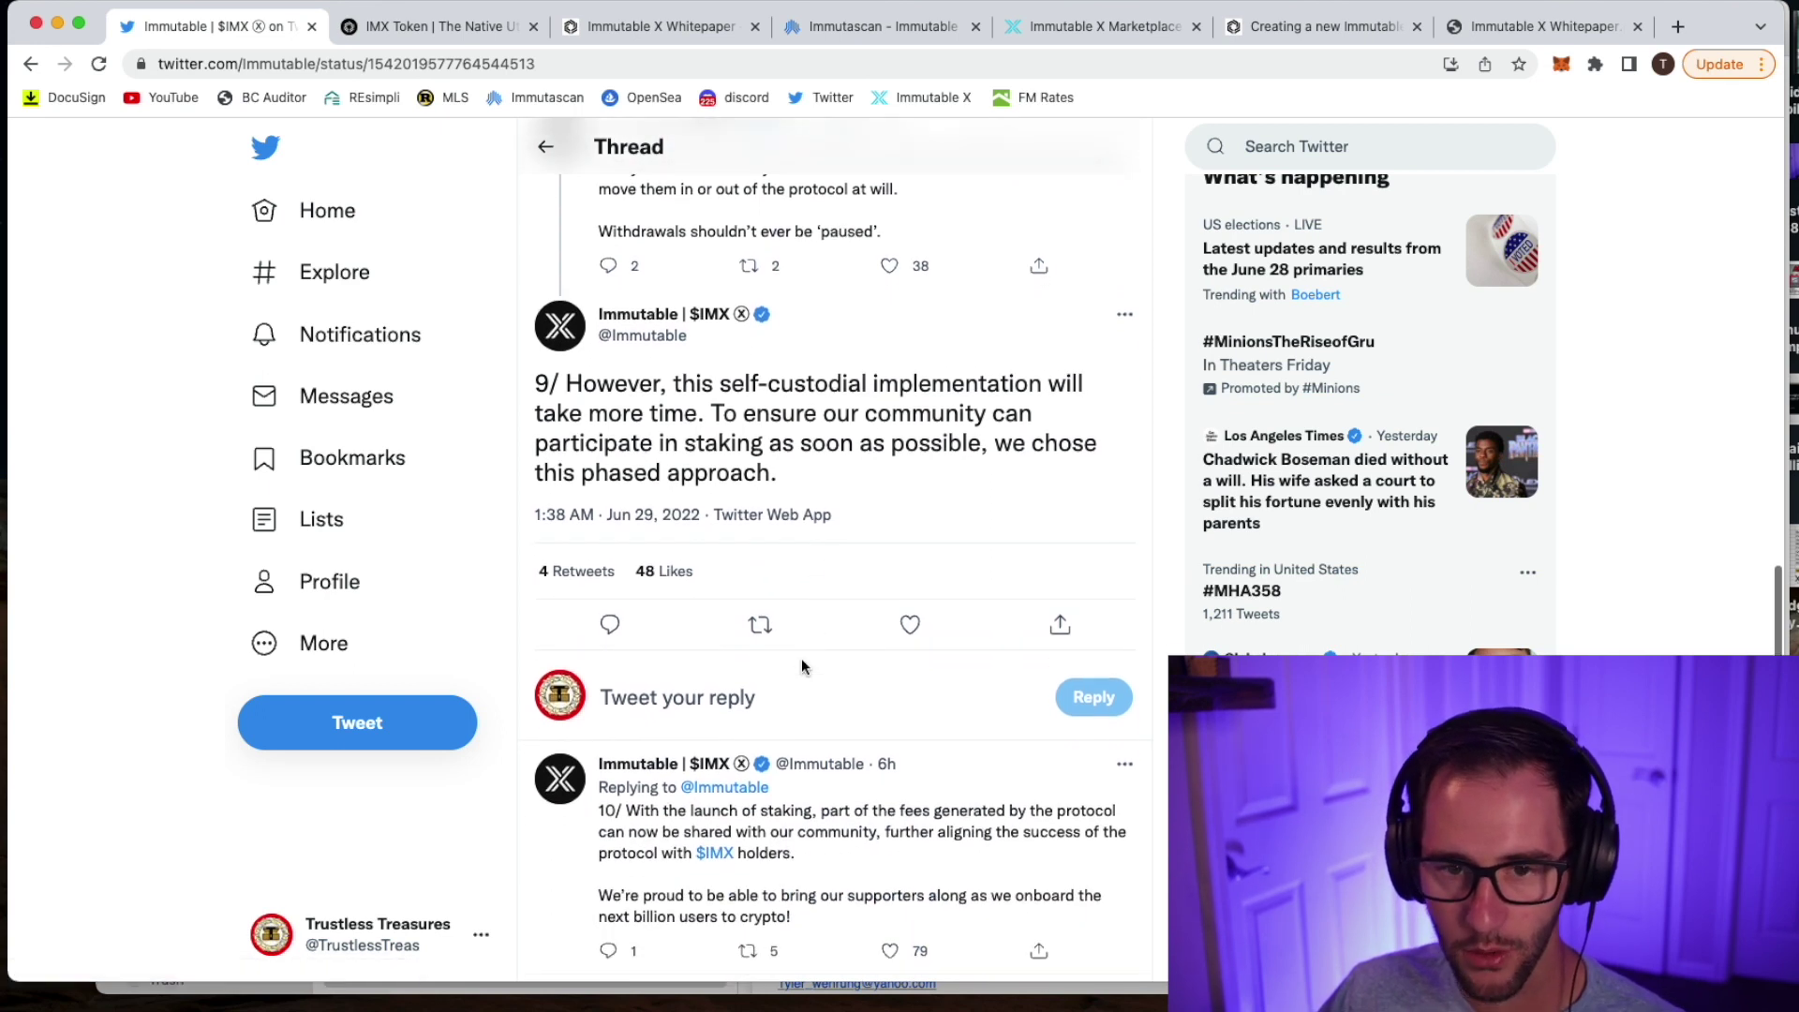
scroll(801, 657, down, 3)
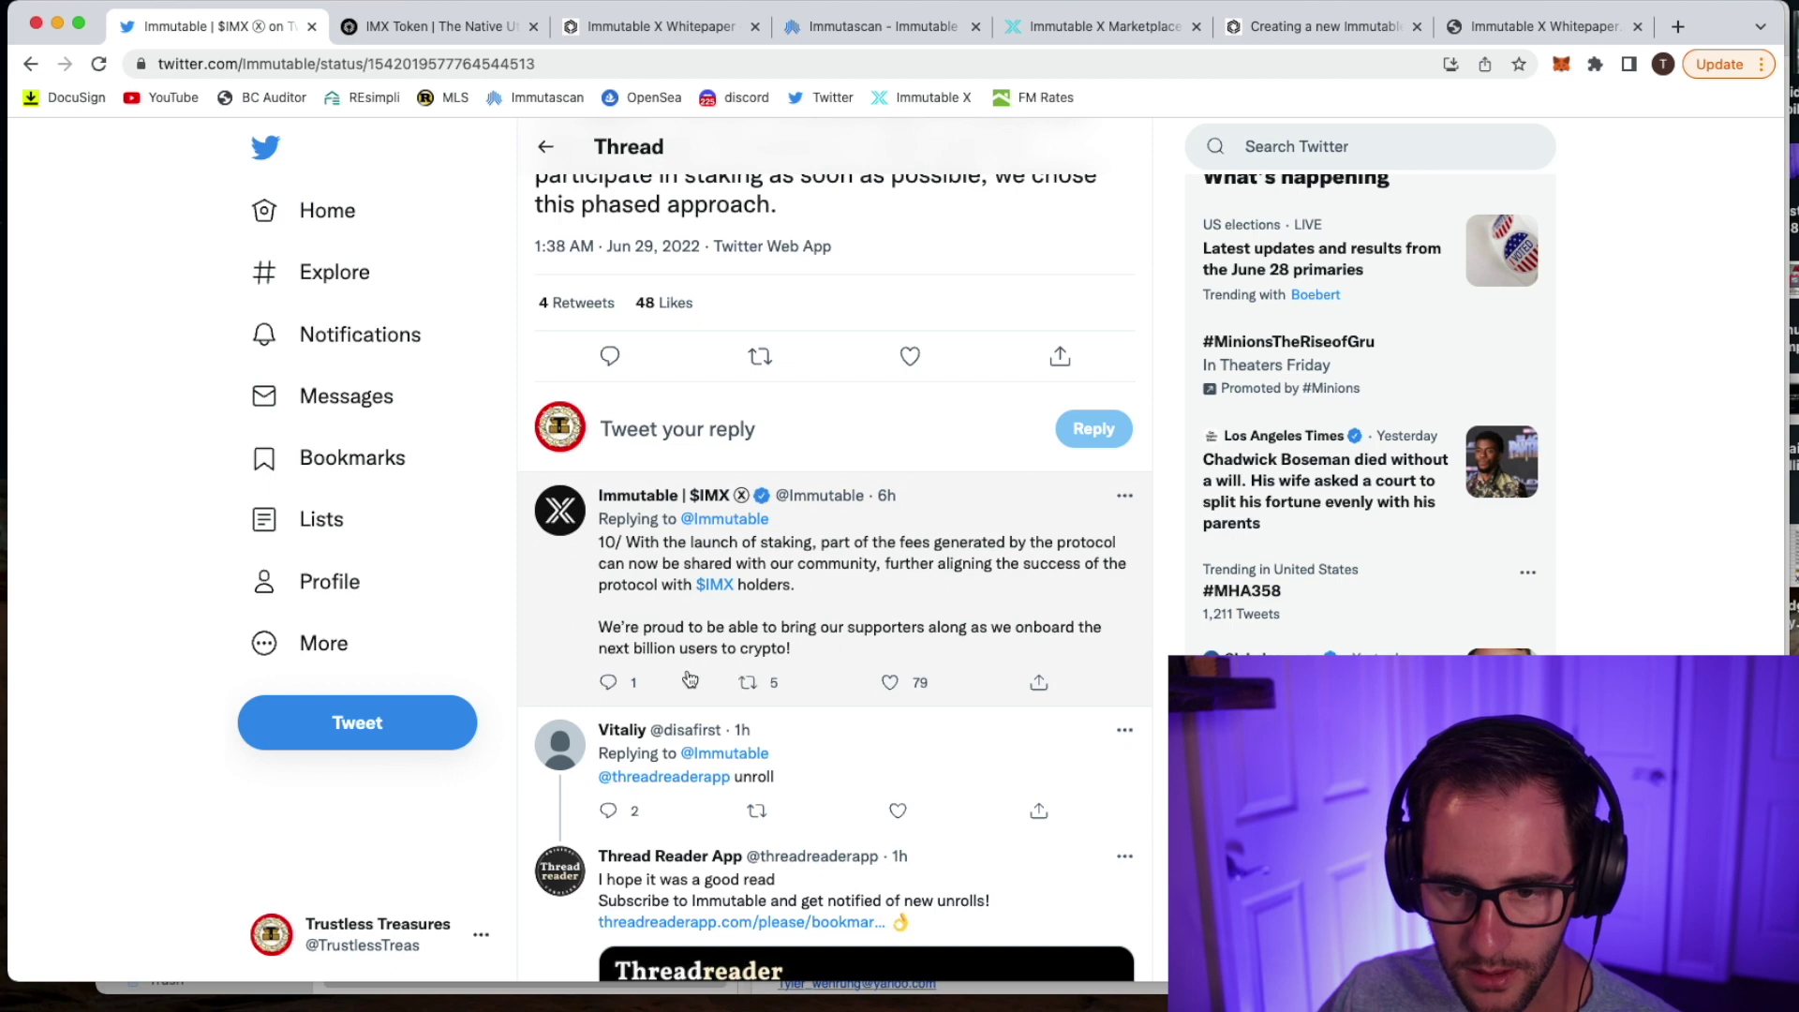
scroll(853, 660, up, 10)
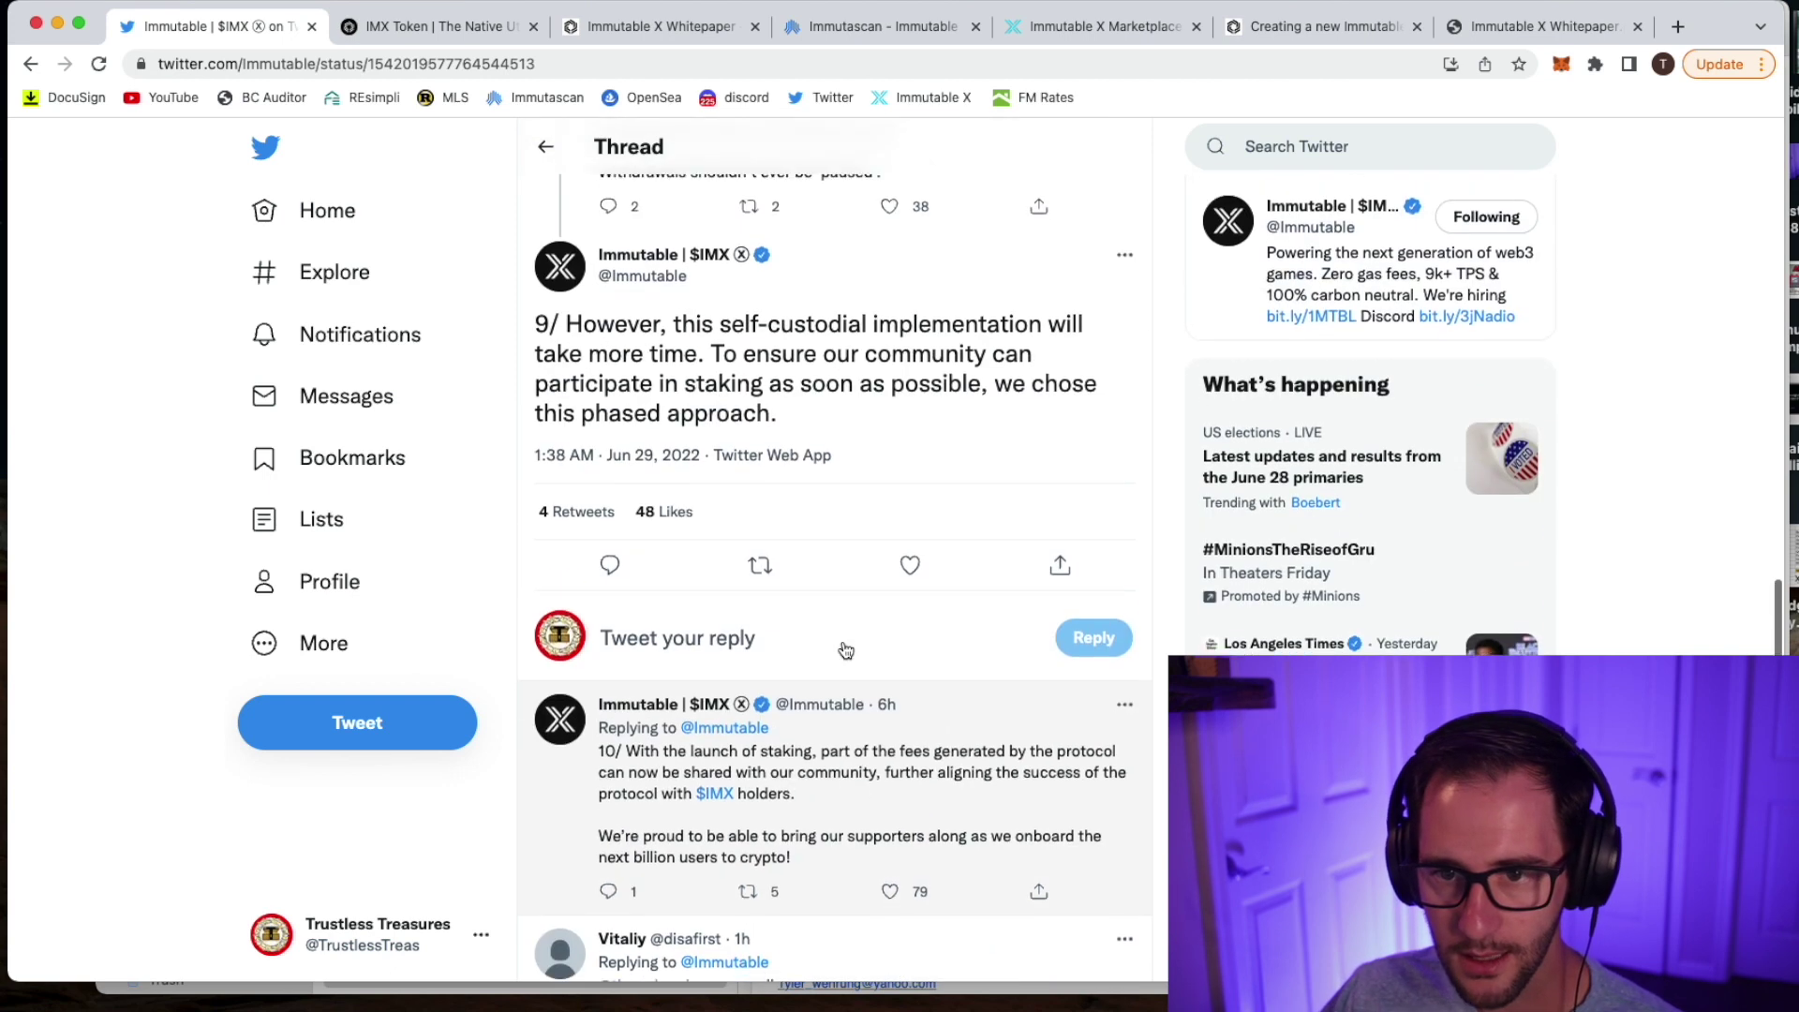
scroll(842, 646, up, 15)
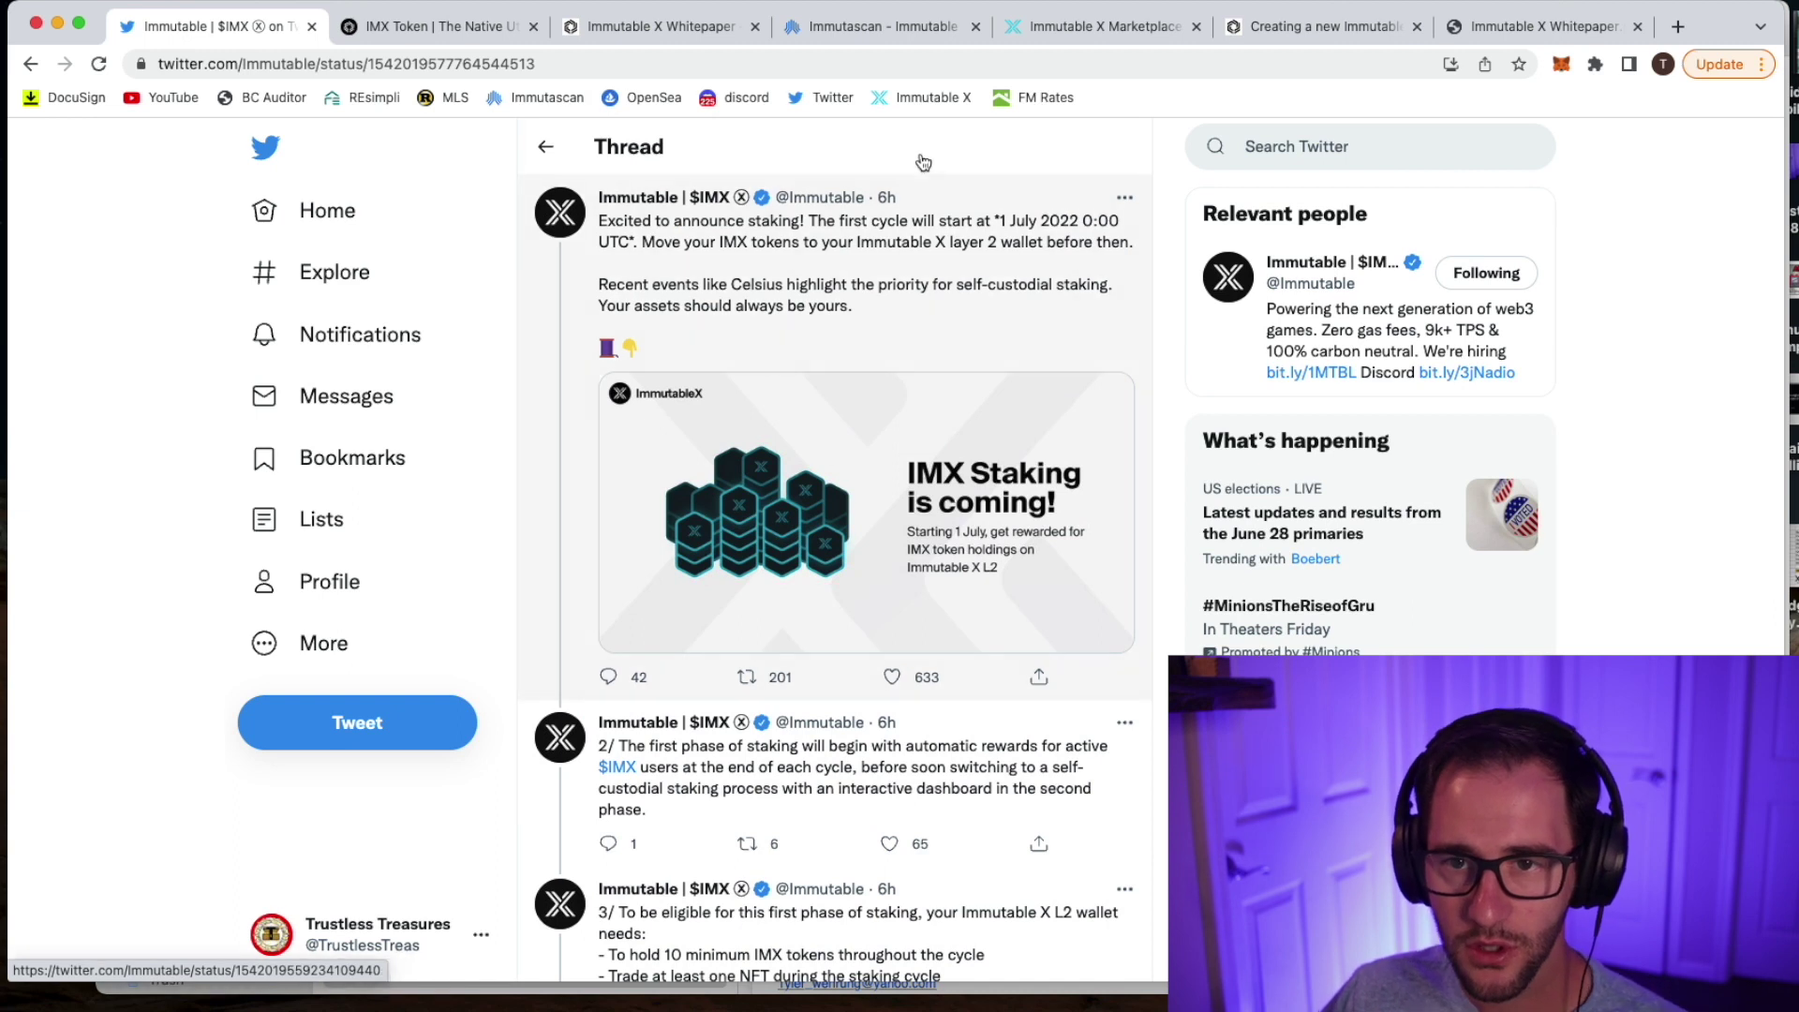
- Show the connected wallet's balances in Immutable X Marketplace: 0.00295 ETH (about $3.29)
mouse_move(884, 204)
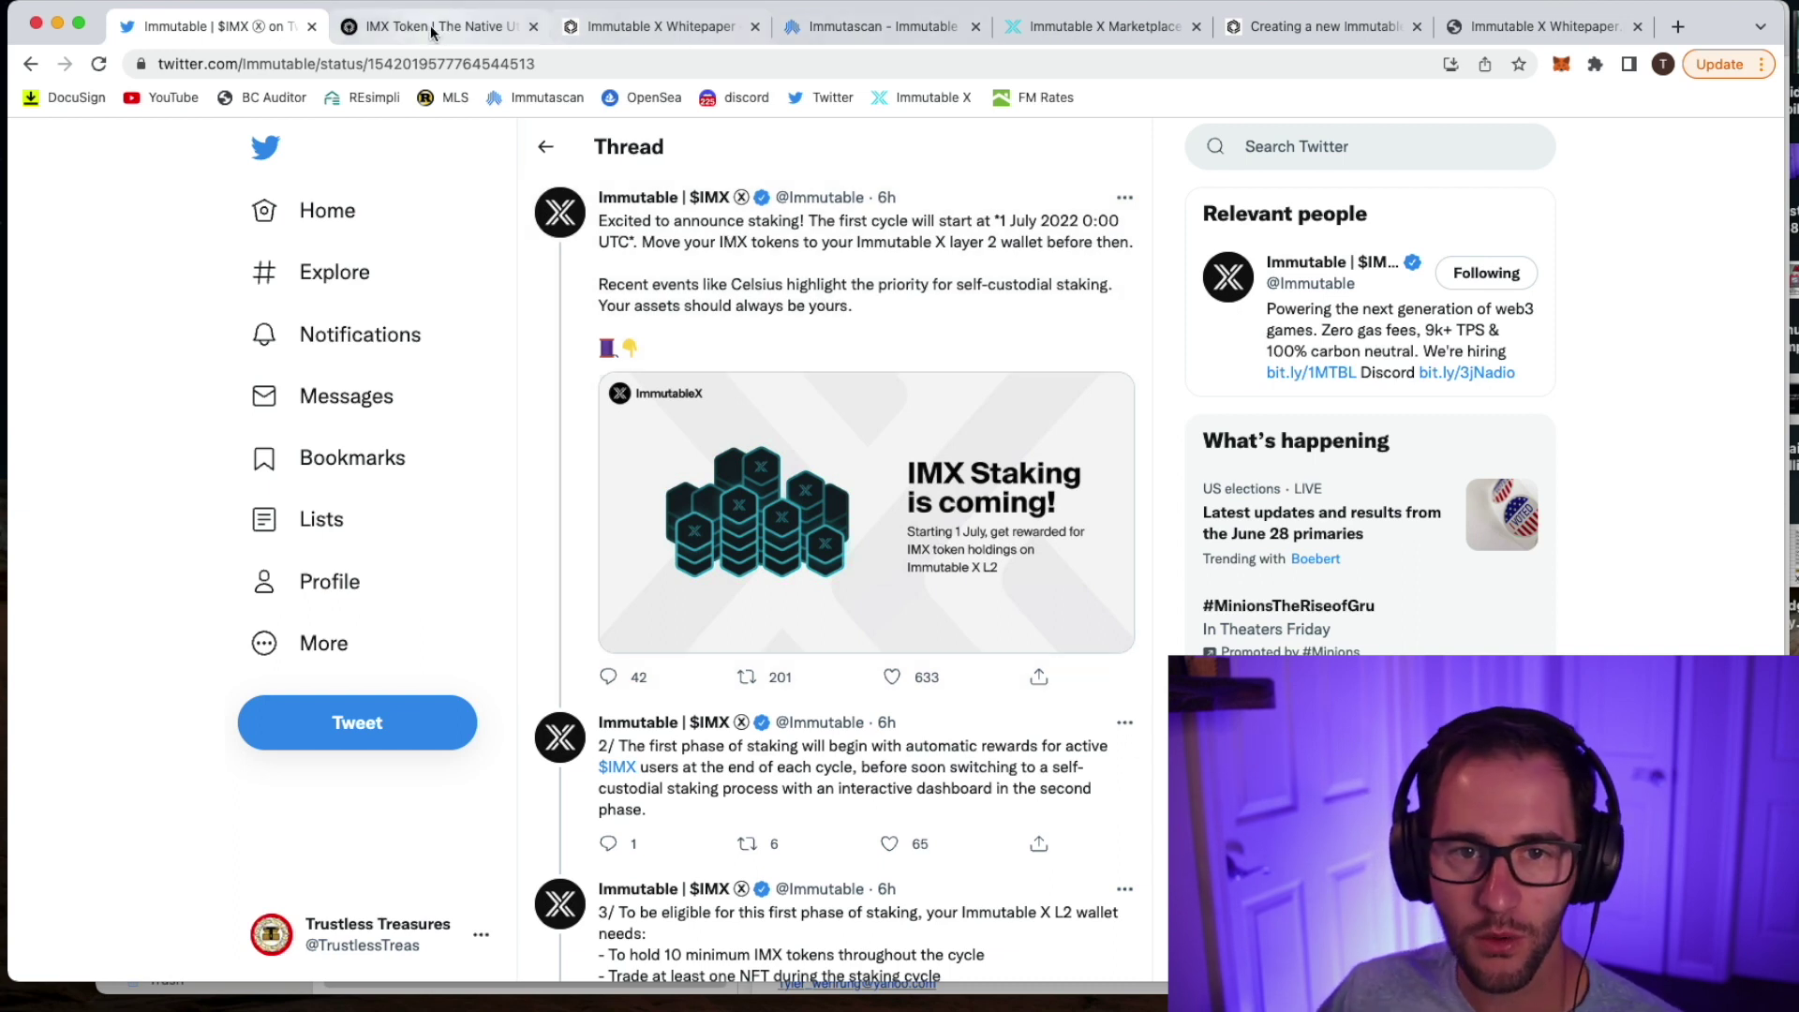
click(441, 27)
key(ctrl+Tab)
click(1109, 30)
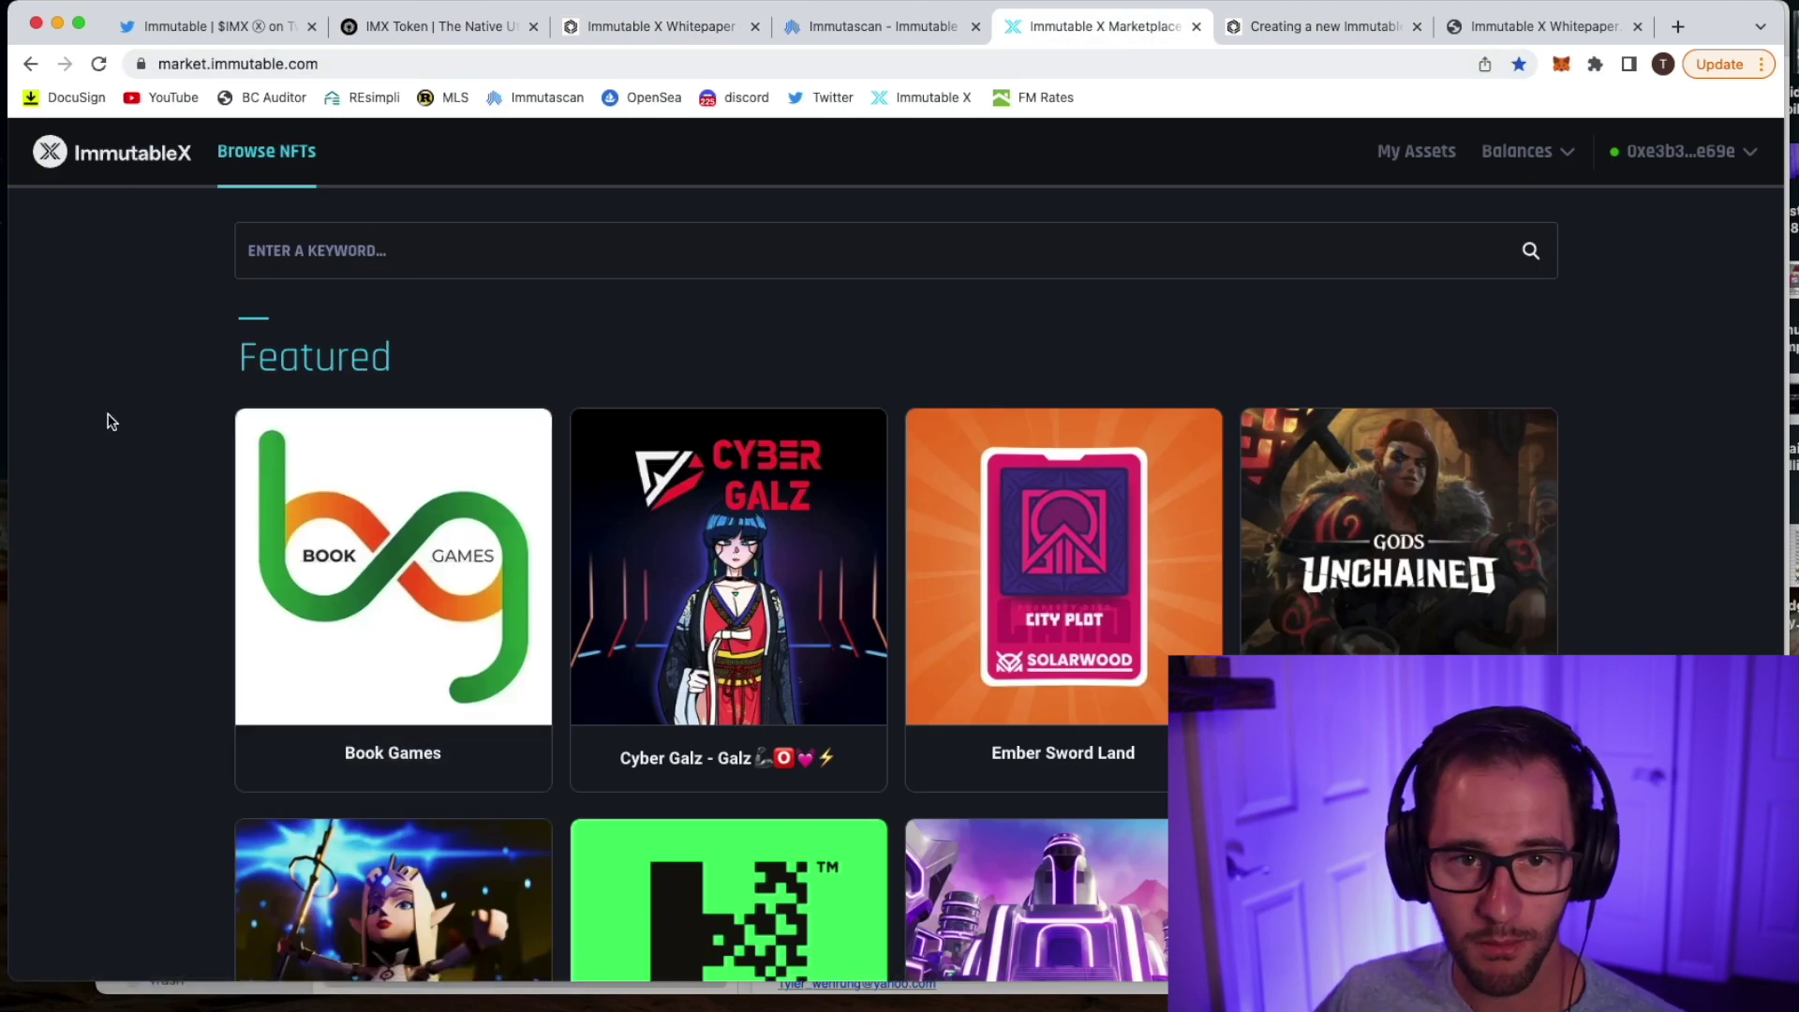
click(312, 62)
click(764, 360)
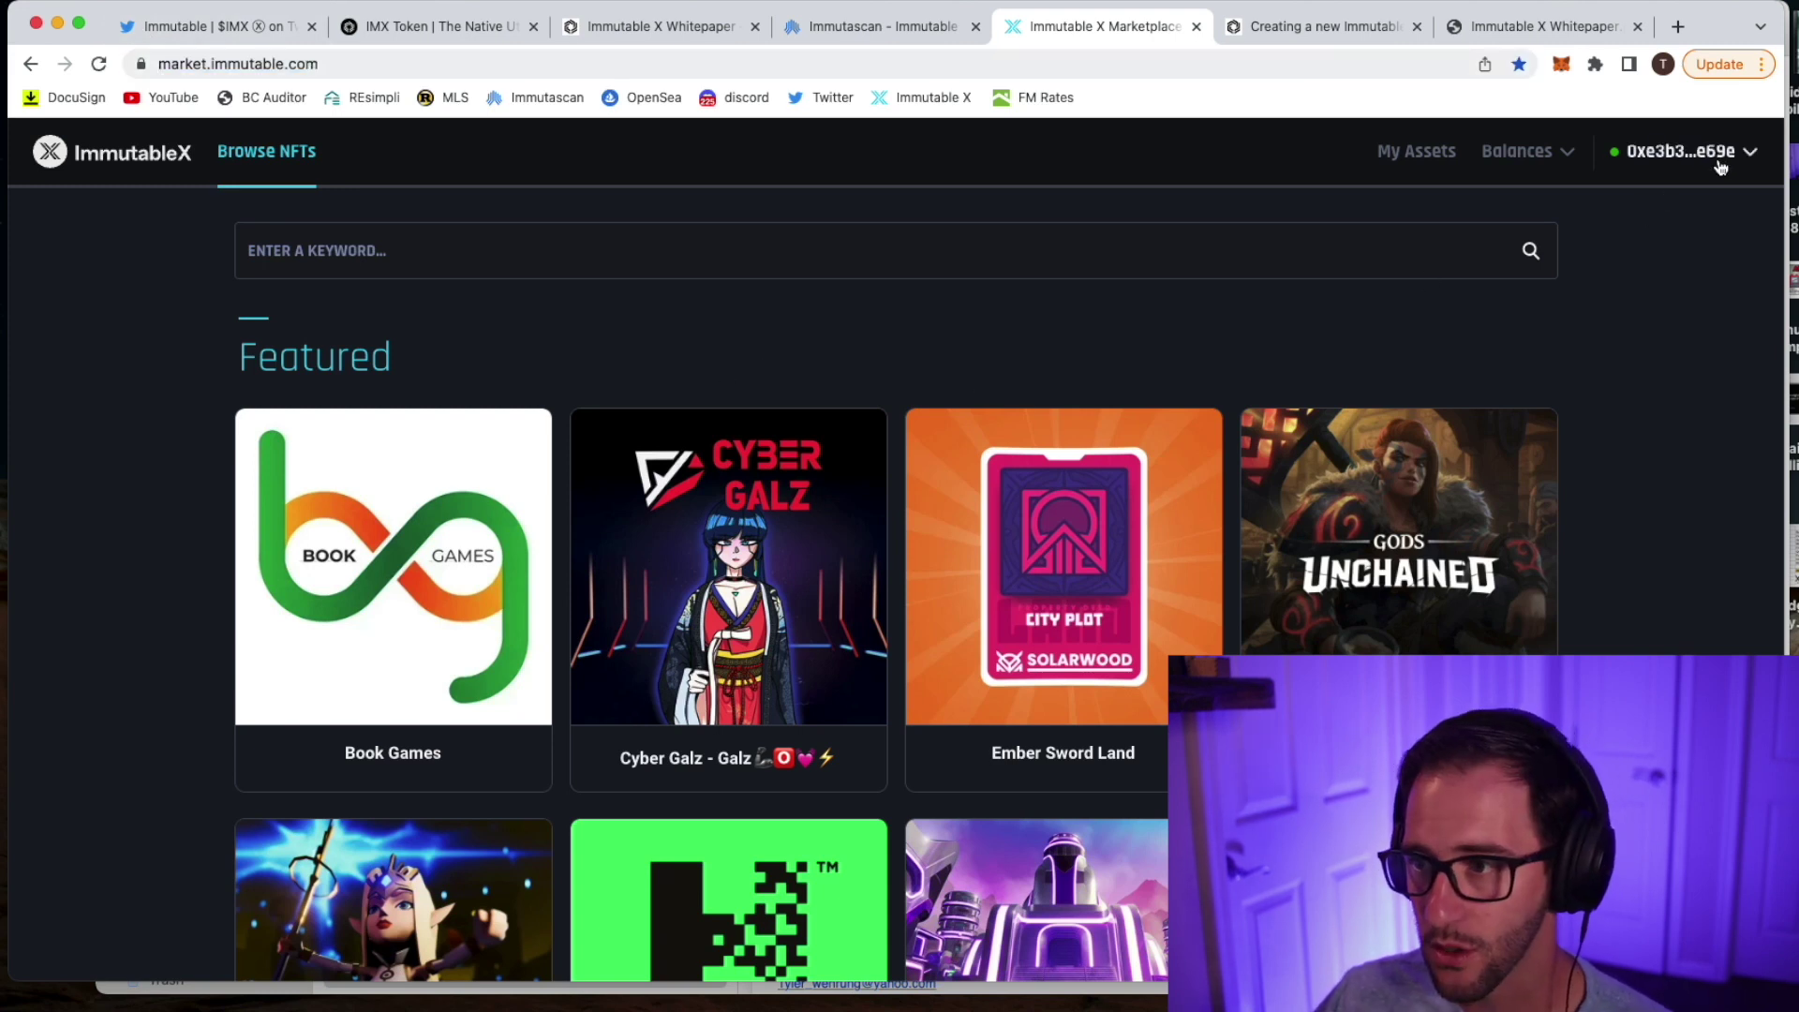
click(1541, 153)
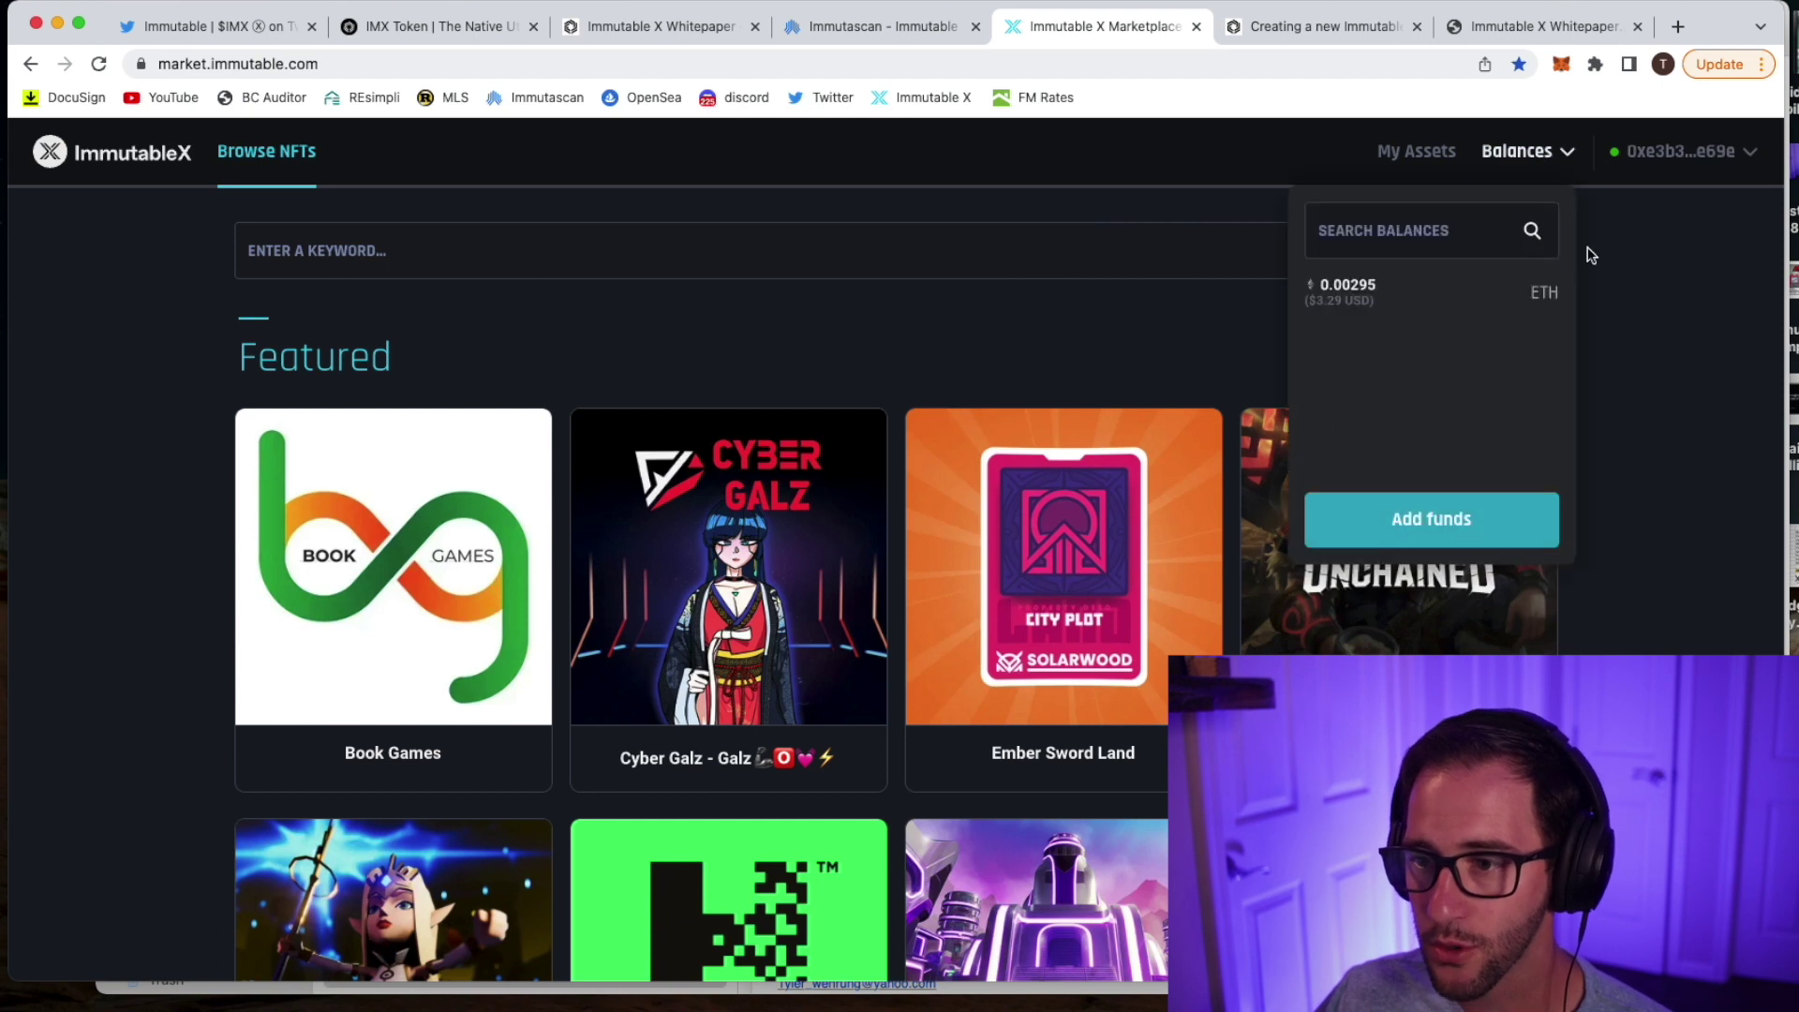
- Start a deposit from the wallet via MetaMask (Hardware wallet), confirming it is set up correctly
click(1400, 529)
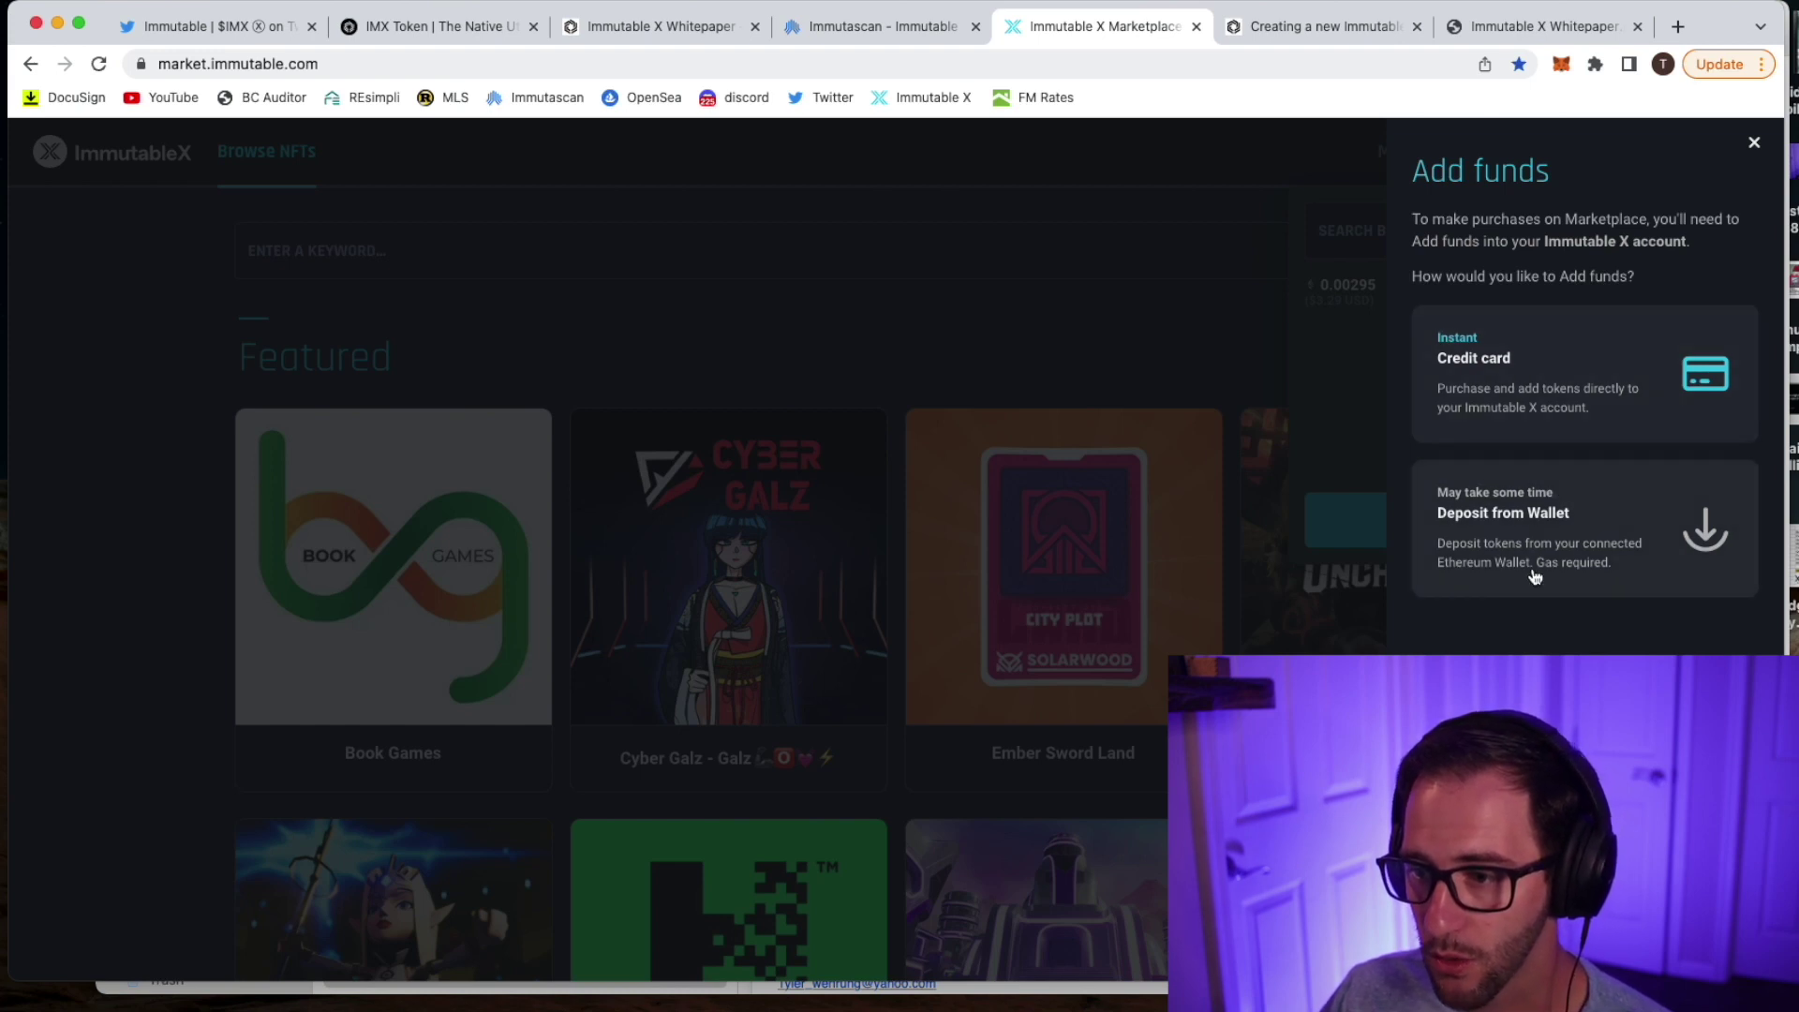
click(1555, 516)
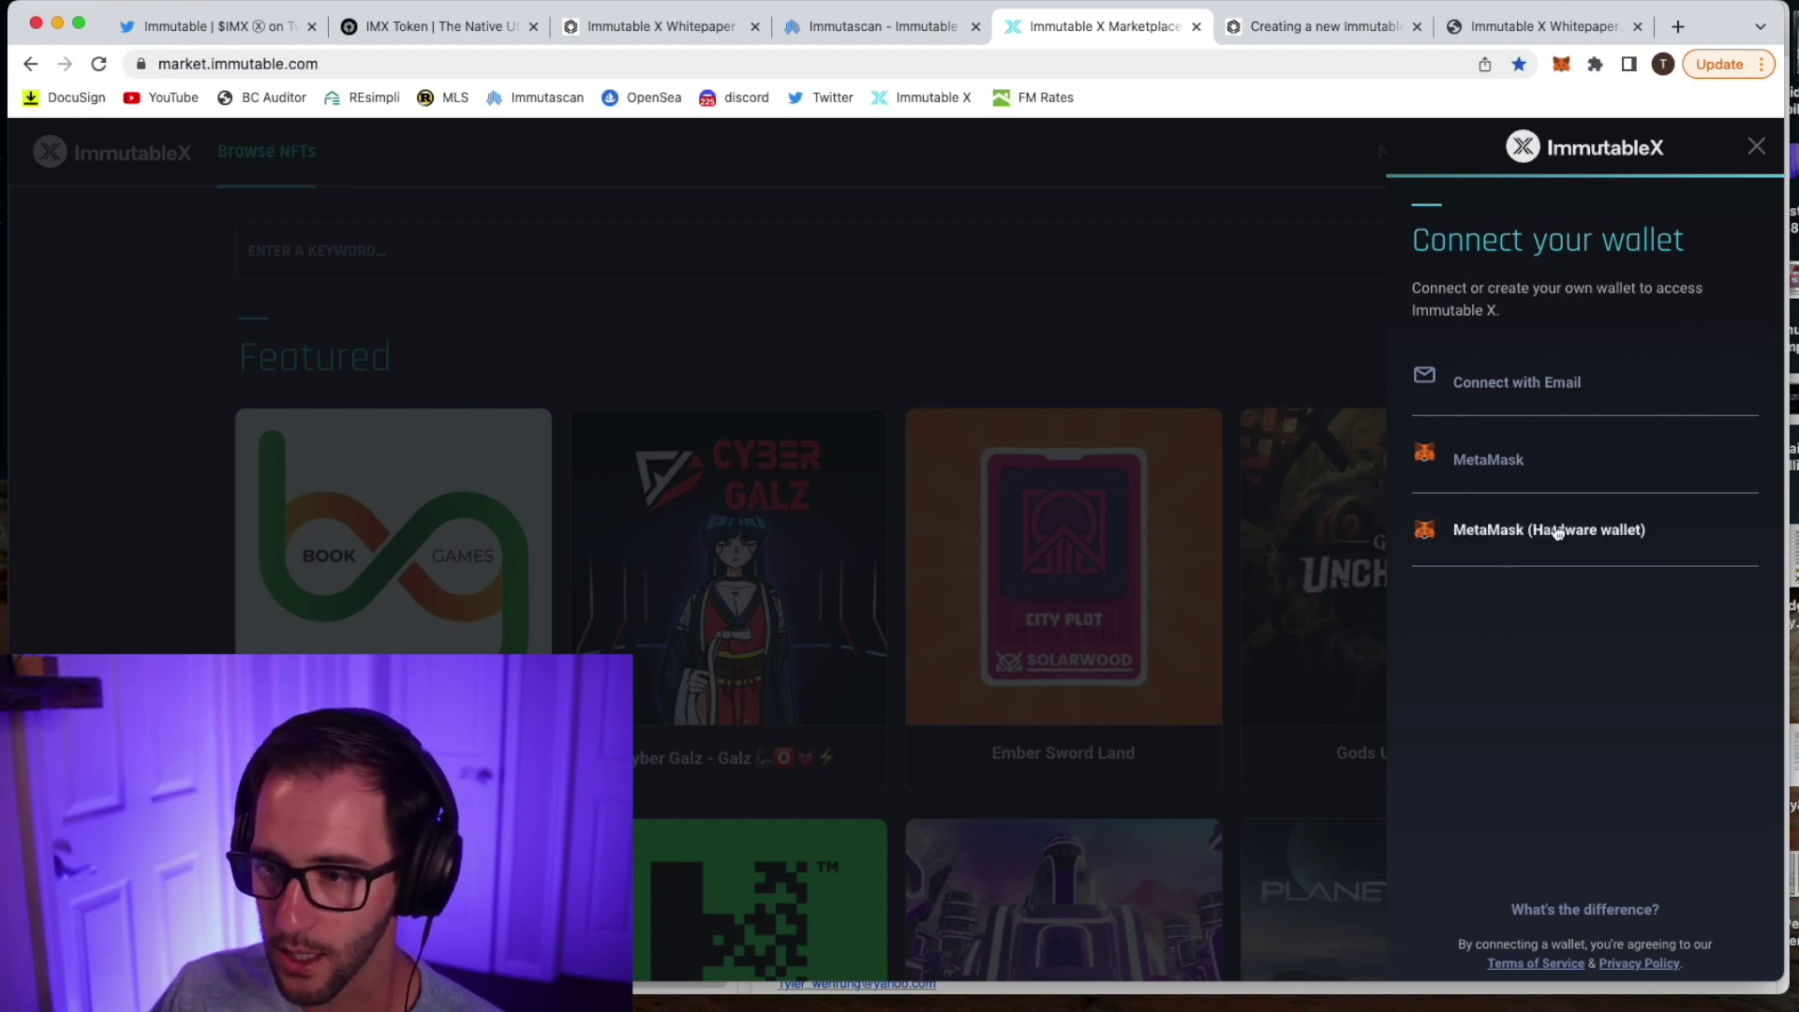
click(1470, 559)
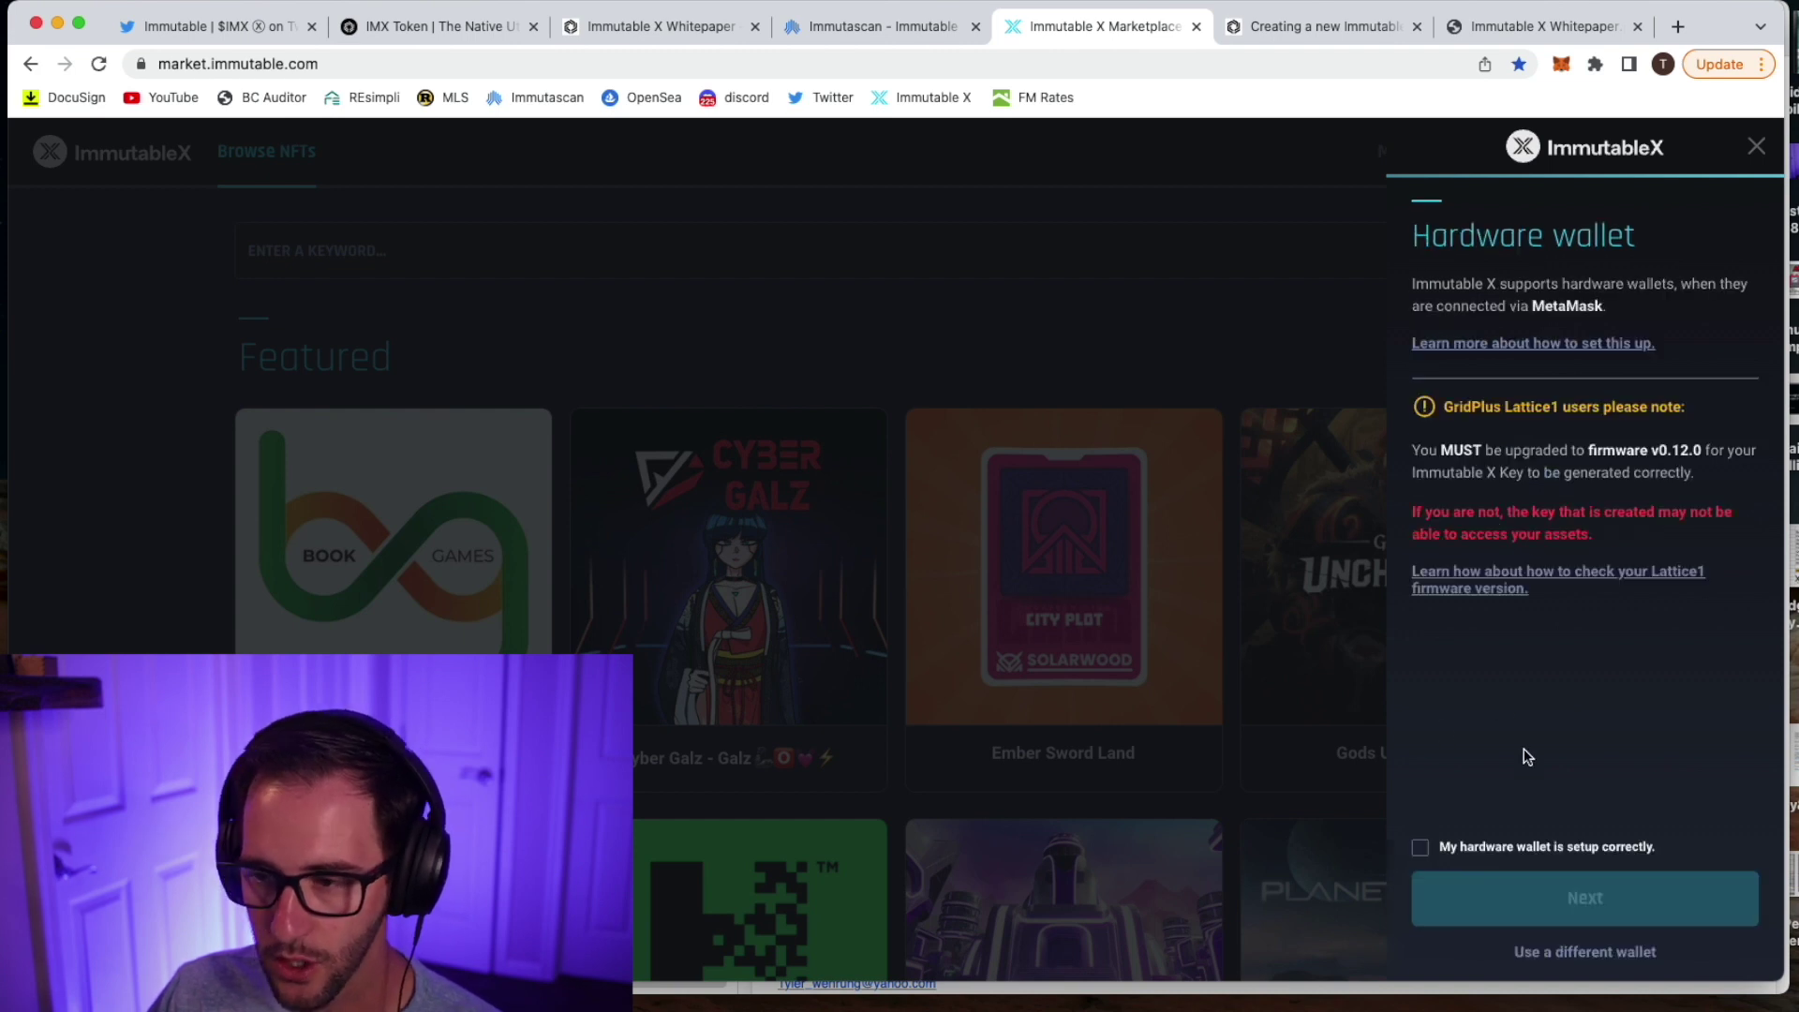
click(1419, 849)
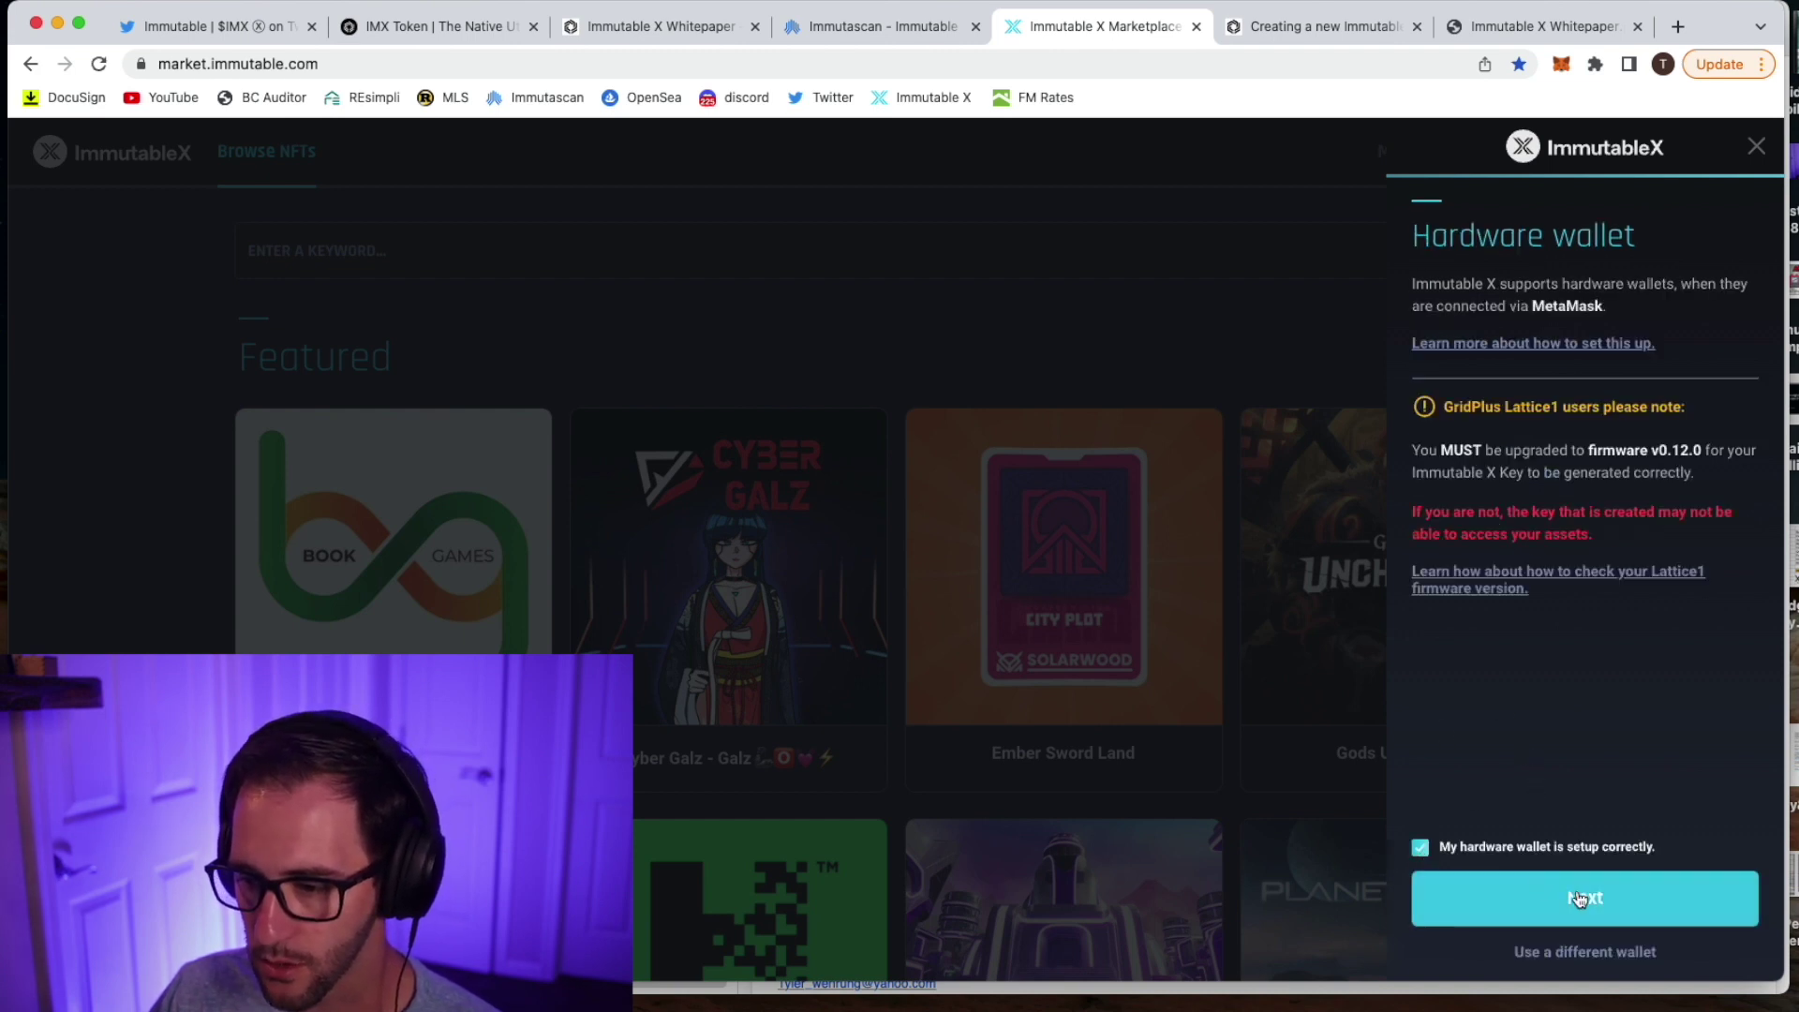
click(1592, 902)
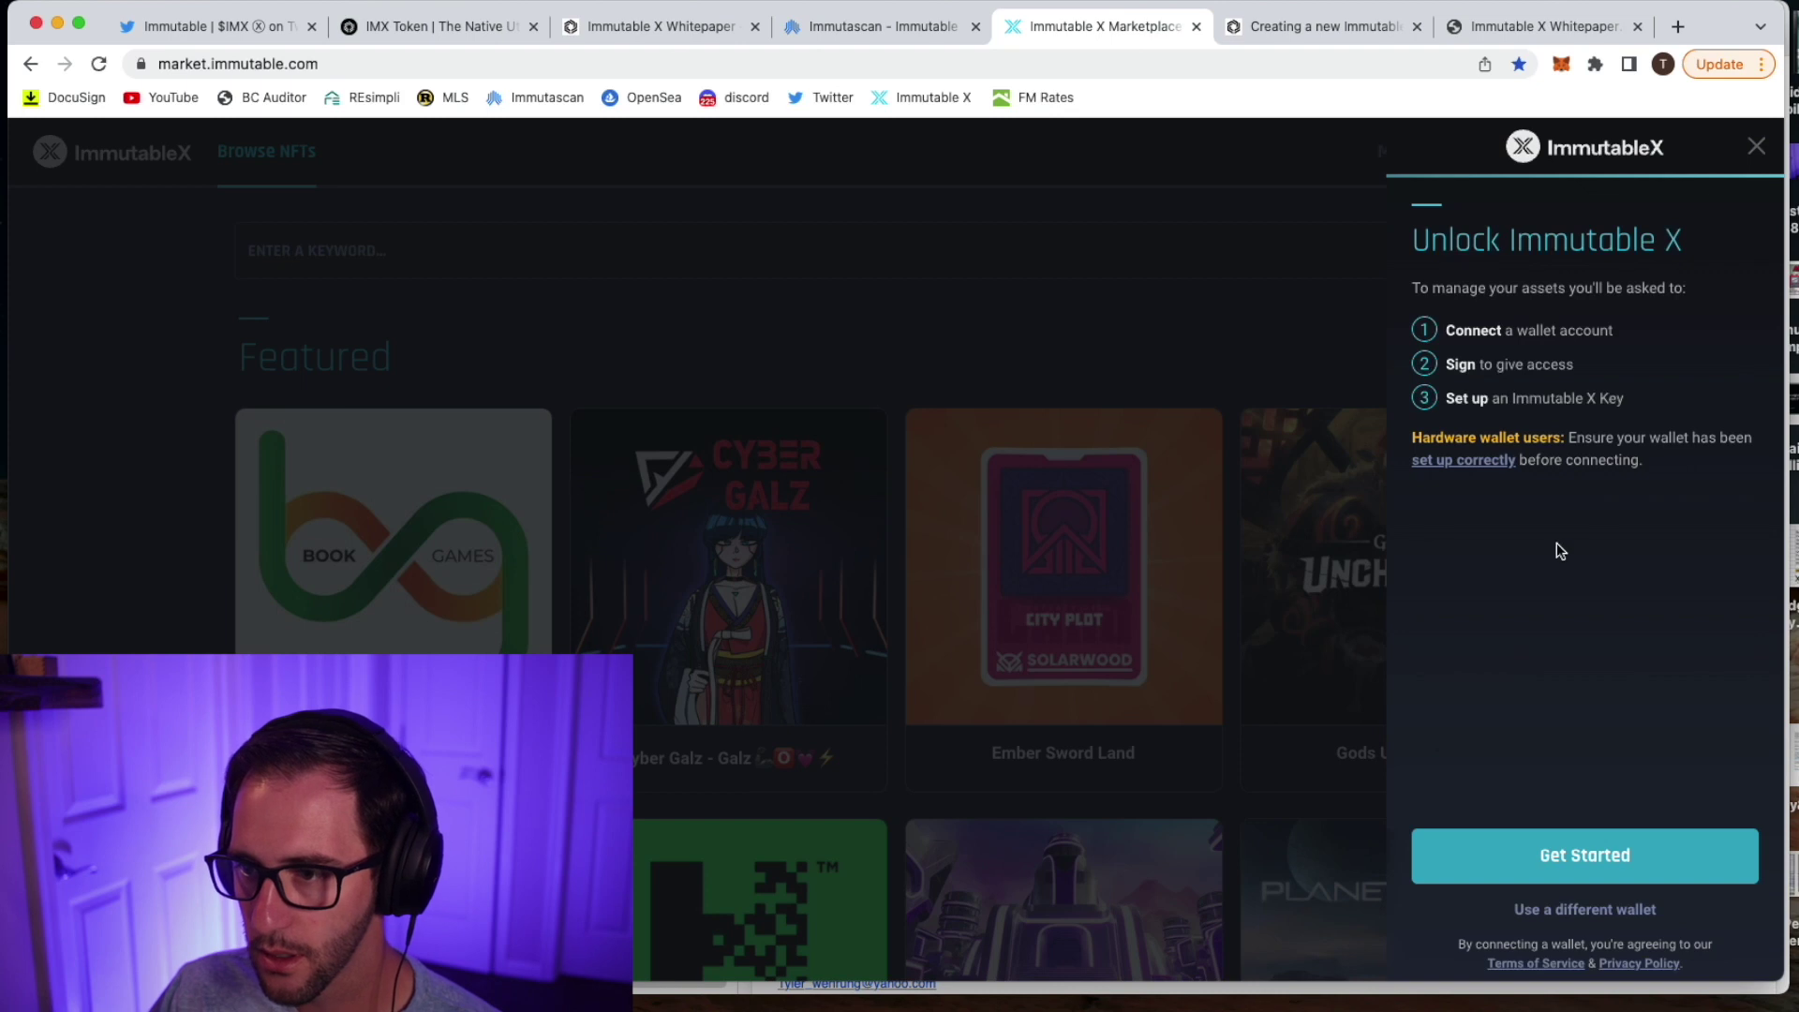
- Connect only the Ledger 1 account in MetaMask and approve its connection to the site
click(1582, 857)
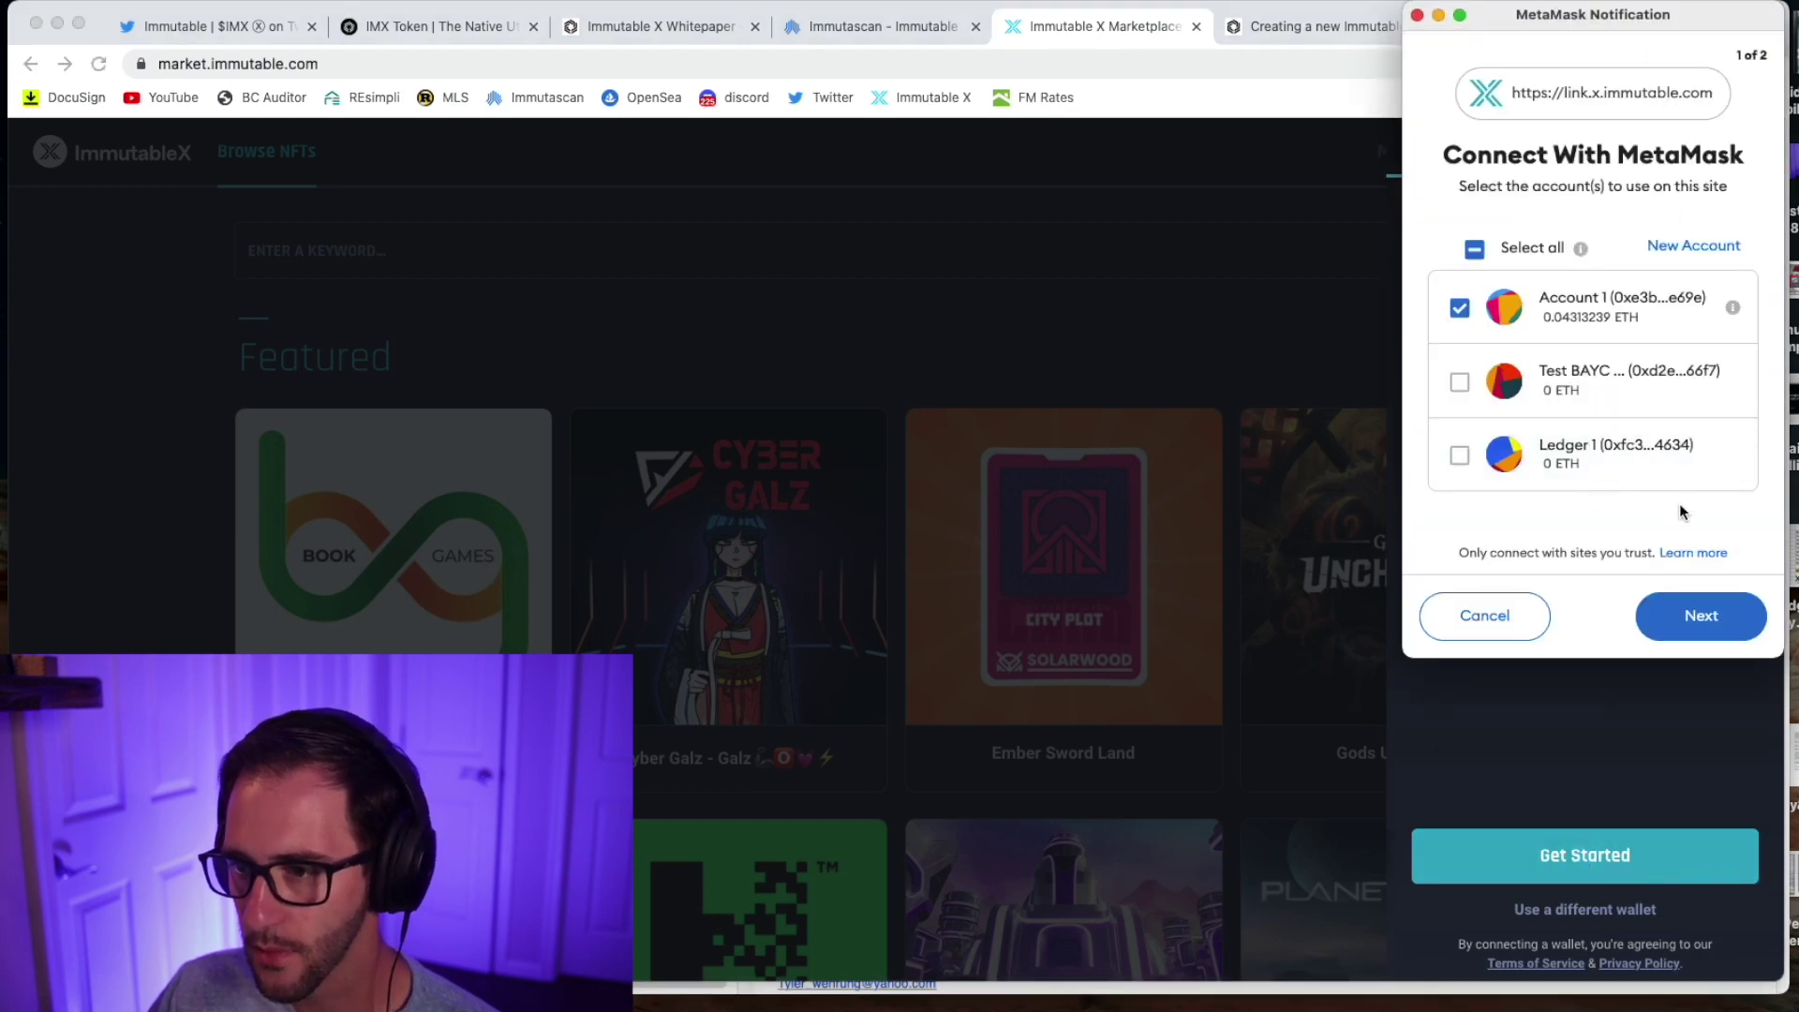
click(1459, 456)
click(1458, 308)
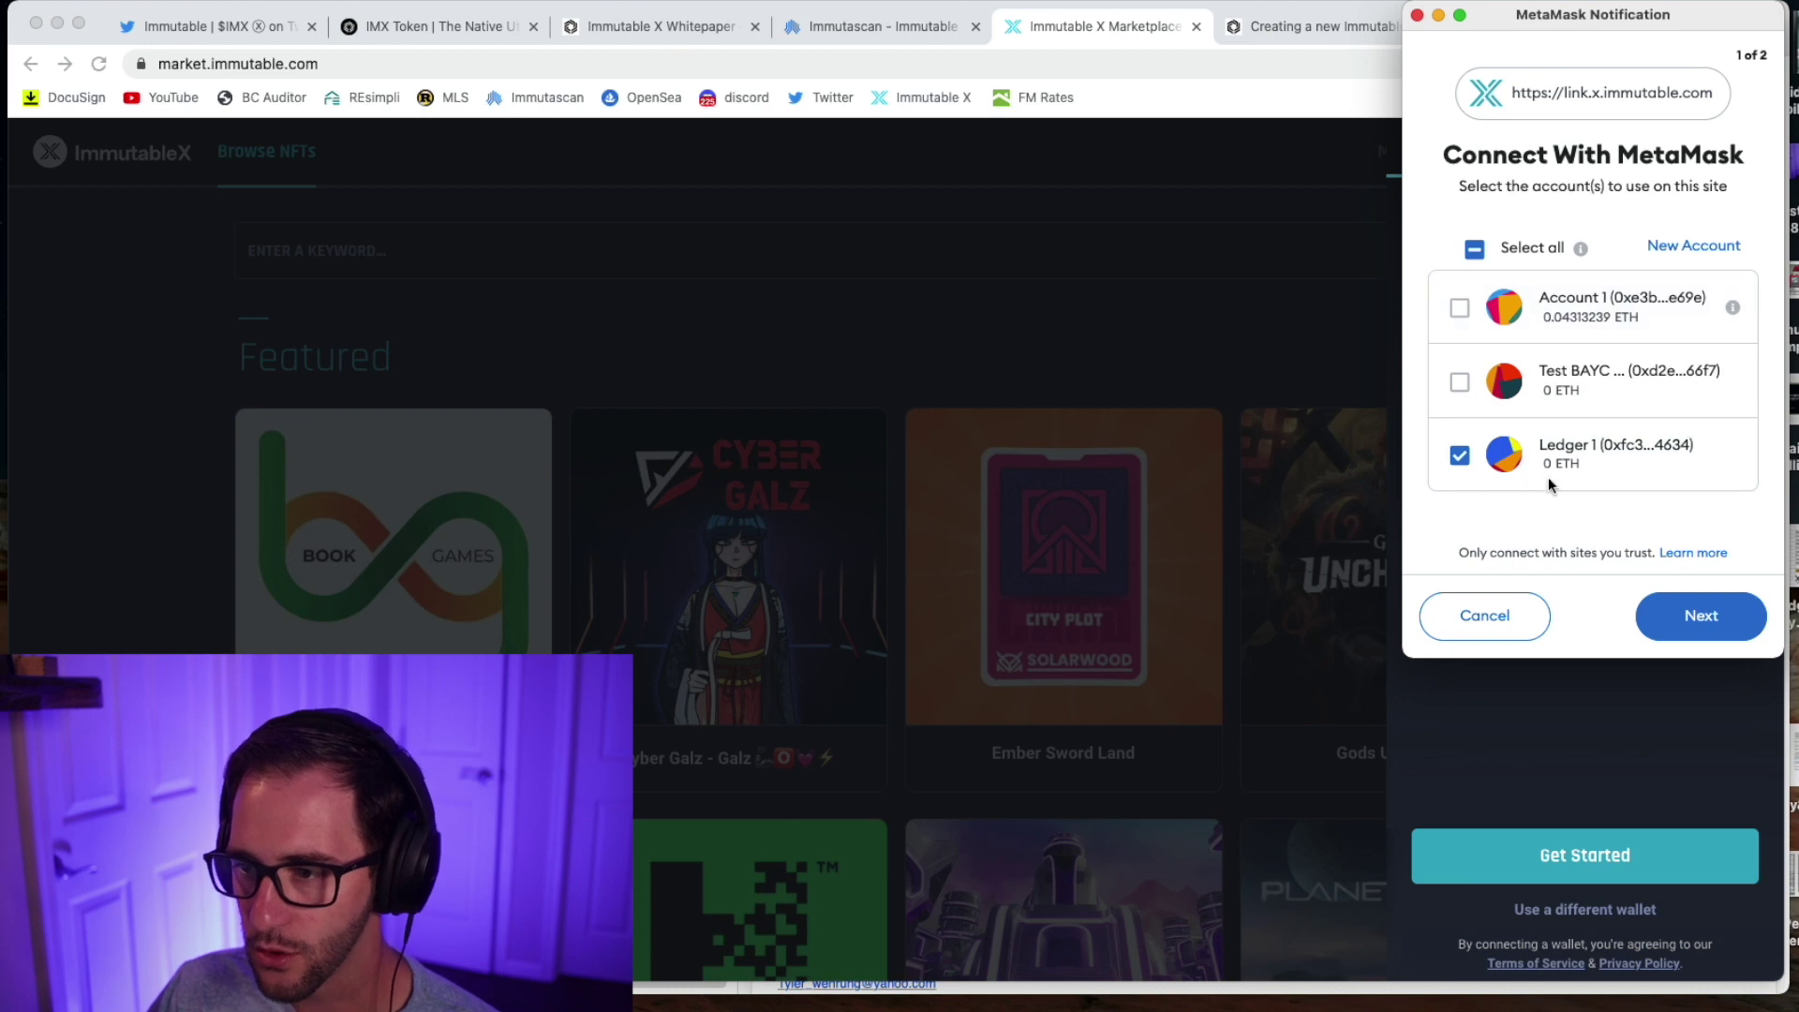
click(1703, 644)
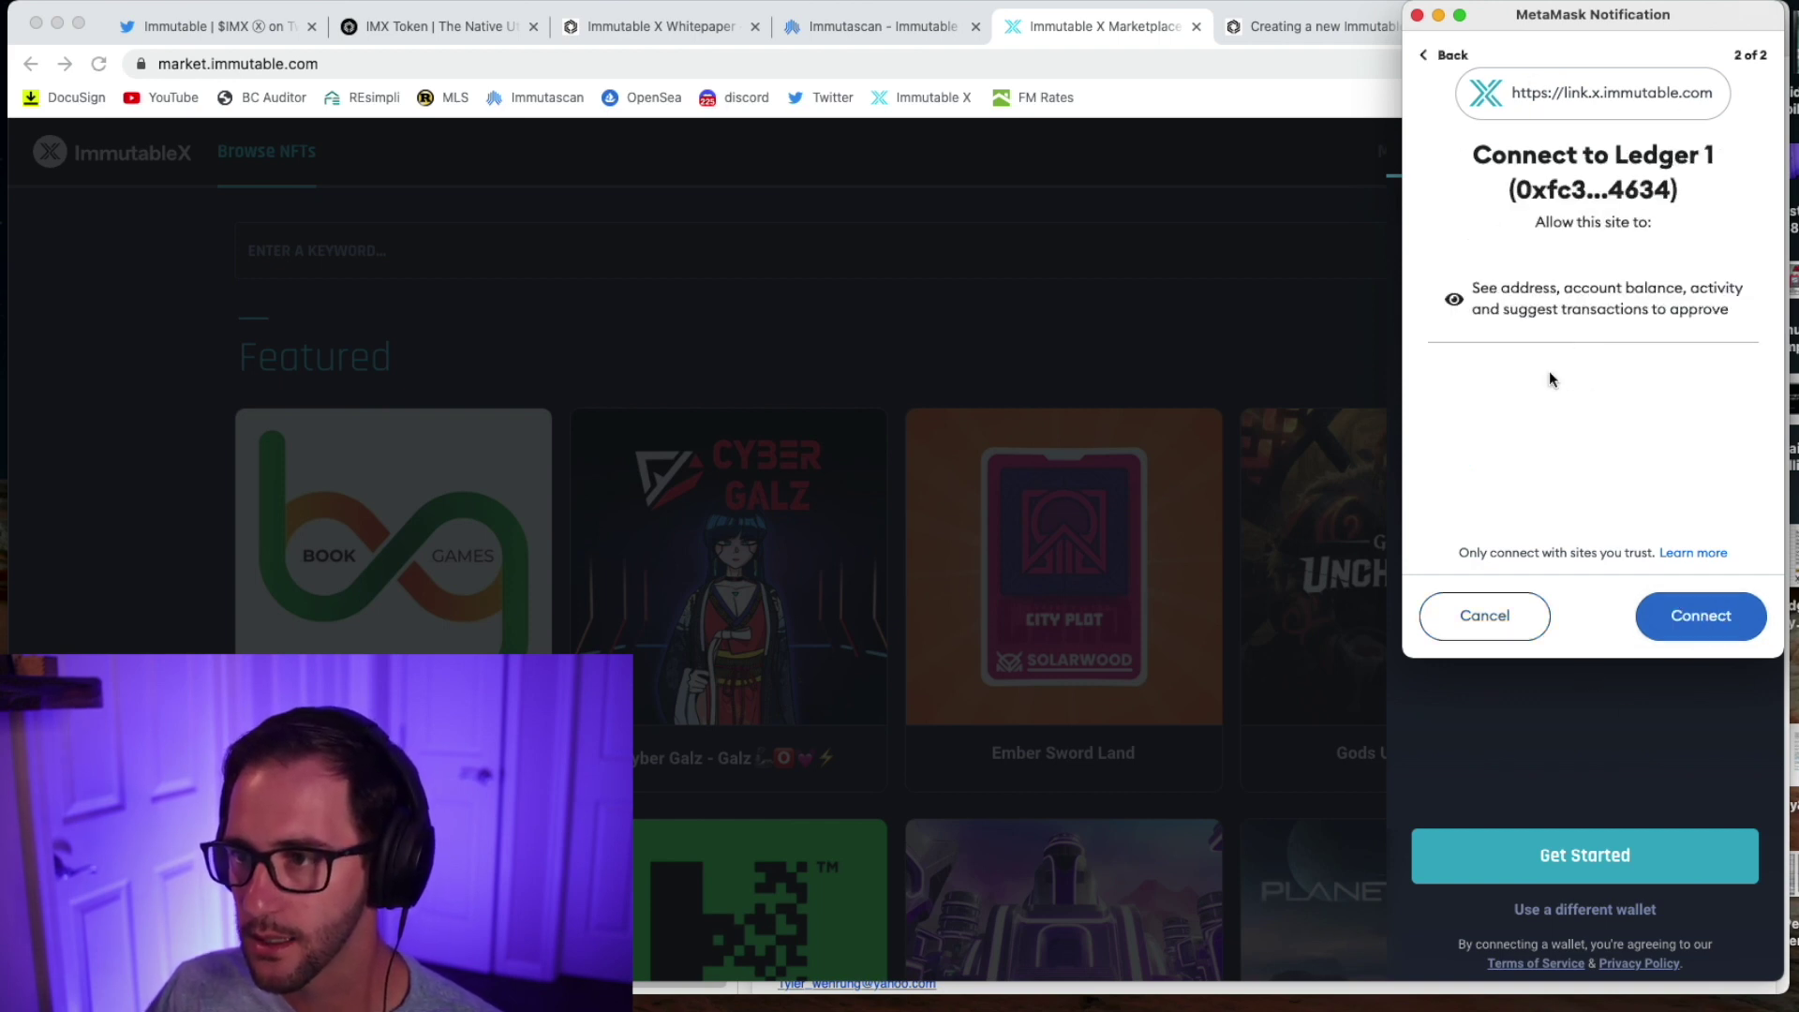
click(1695, 617)
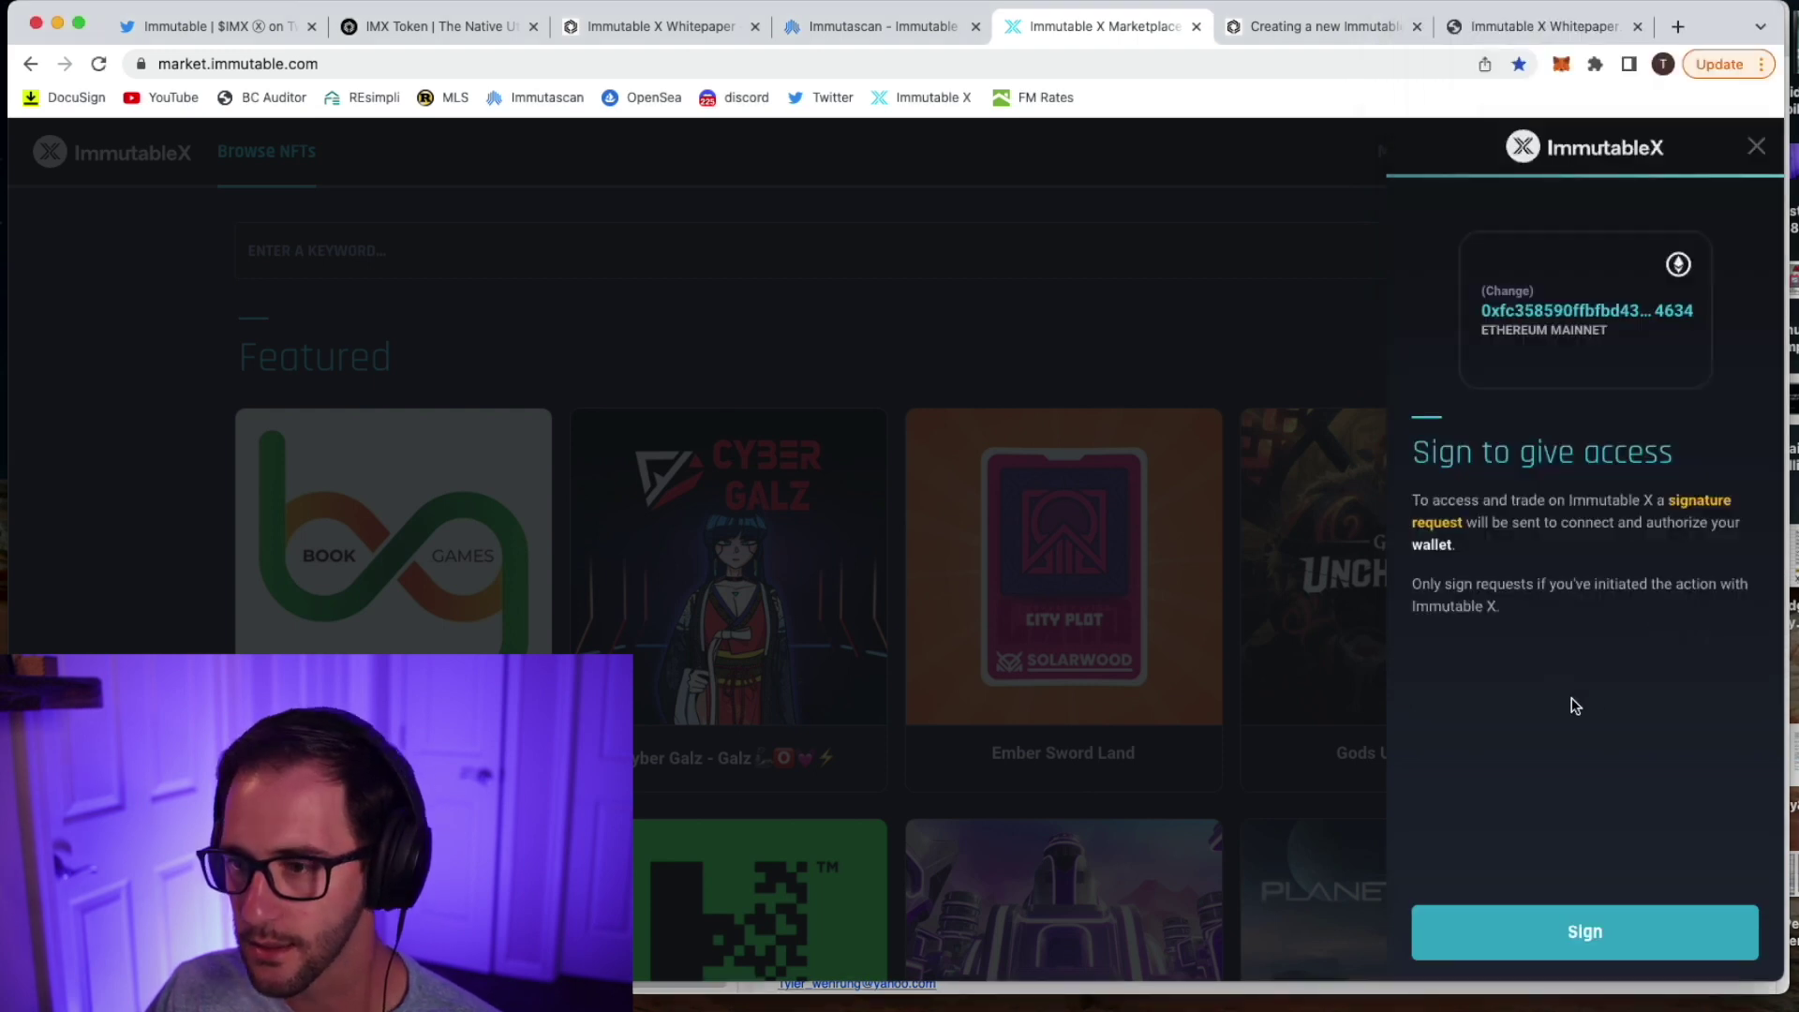
- Sign the access request with Ledger 1, then sign the Immutable X Key linking request
click(1610, 934)
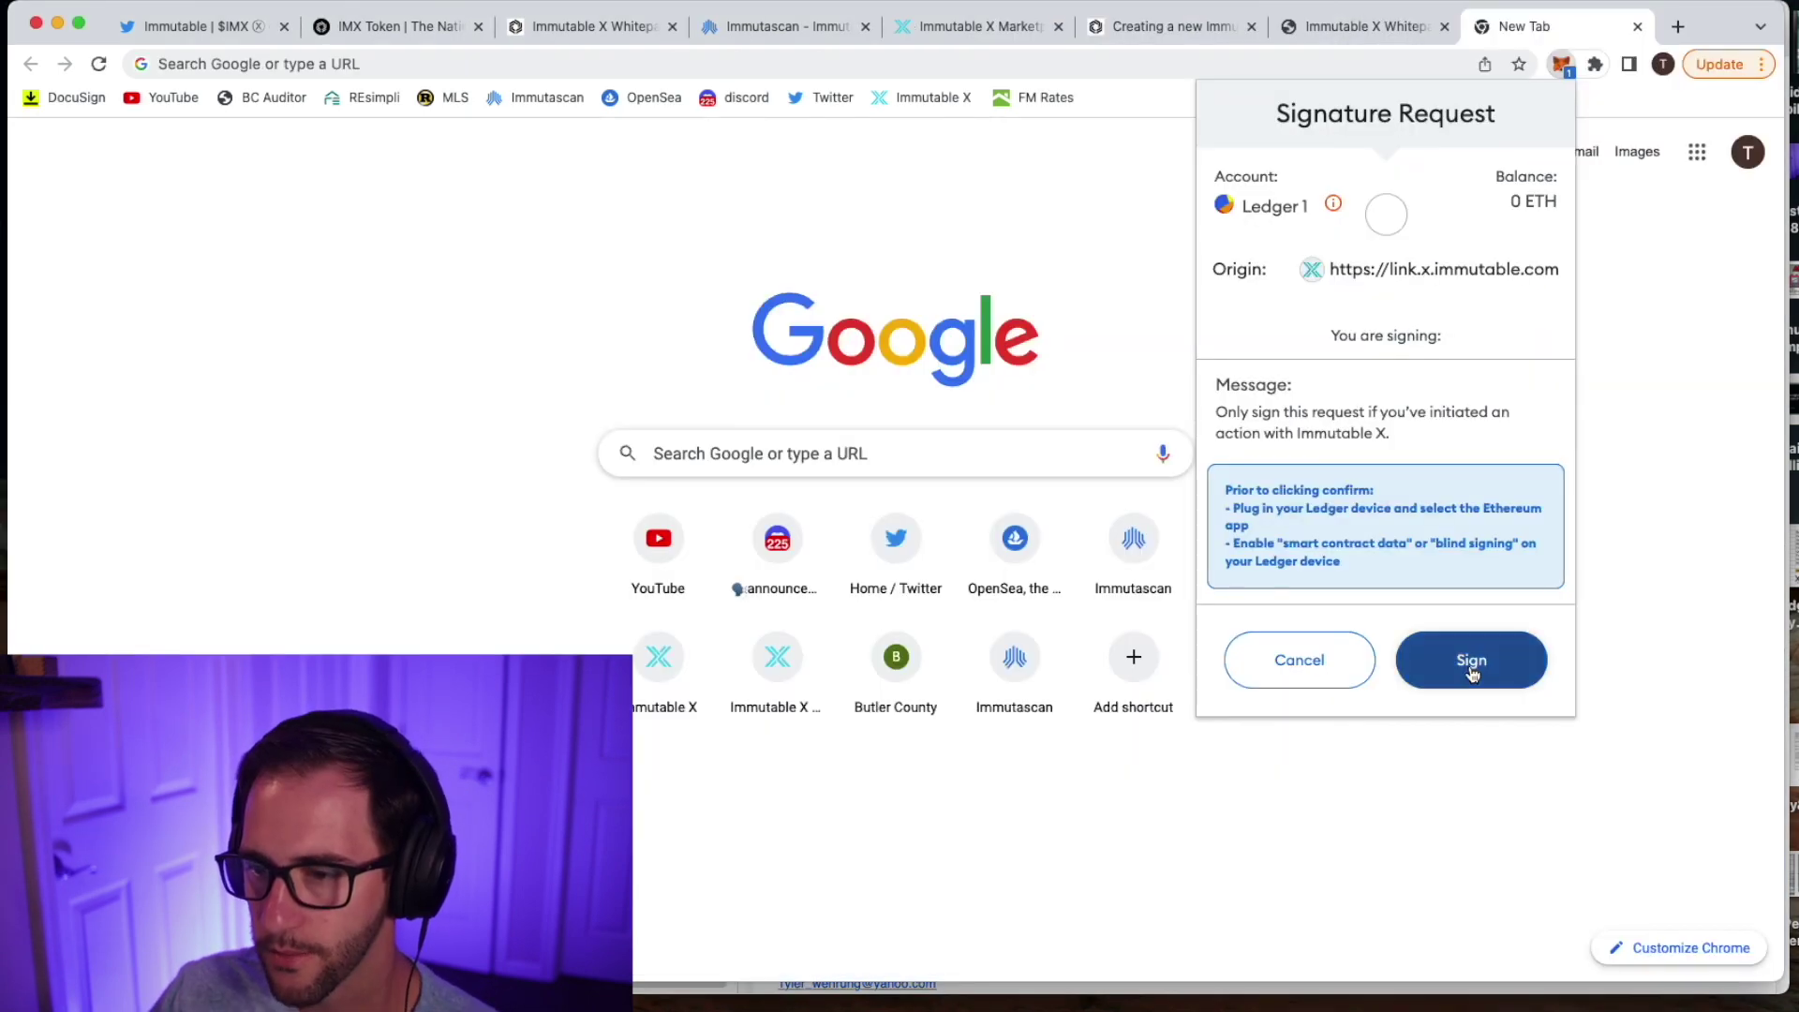
click(1473, 658)
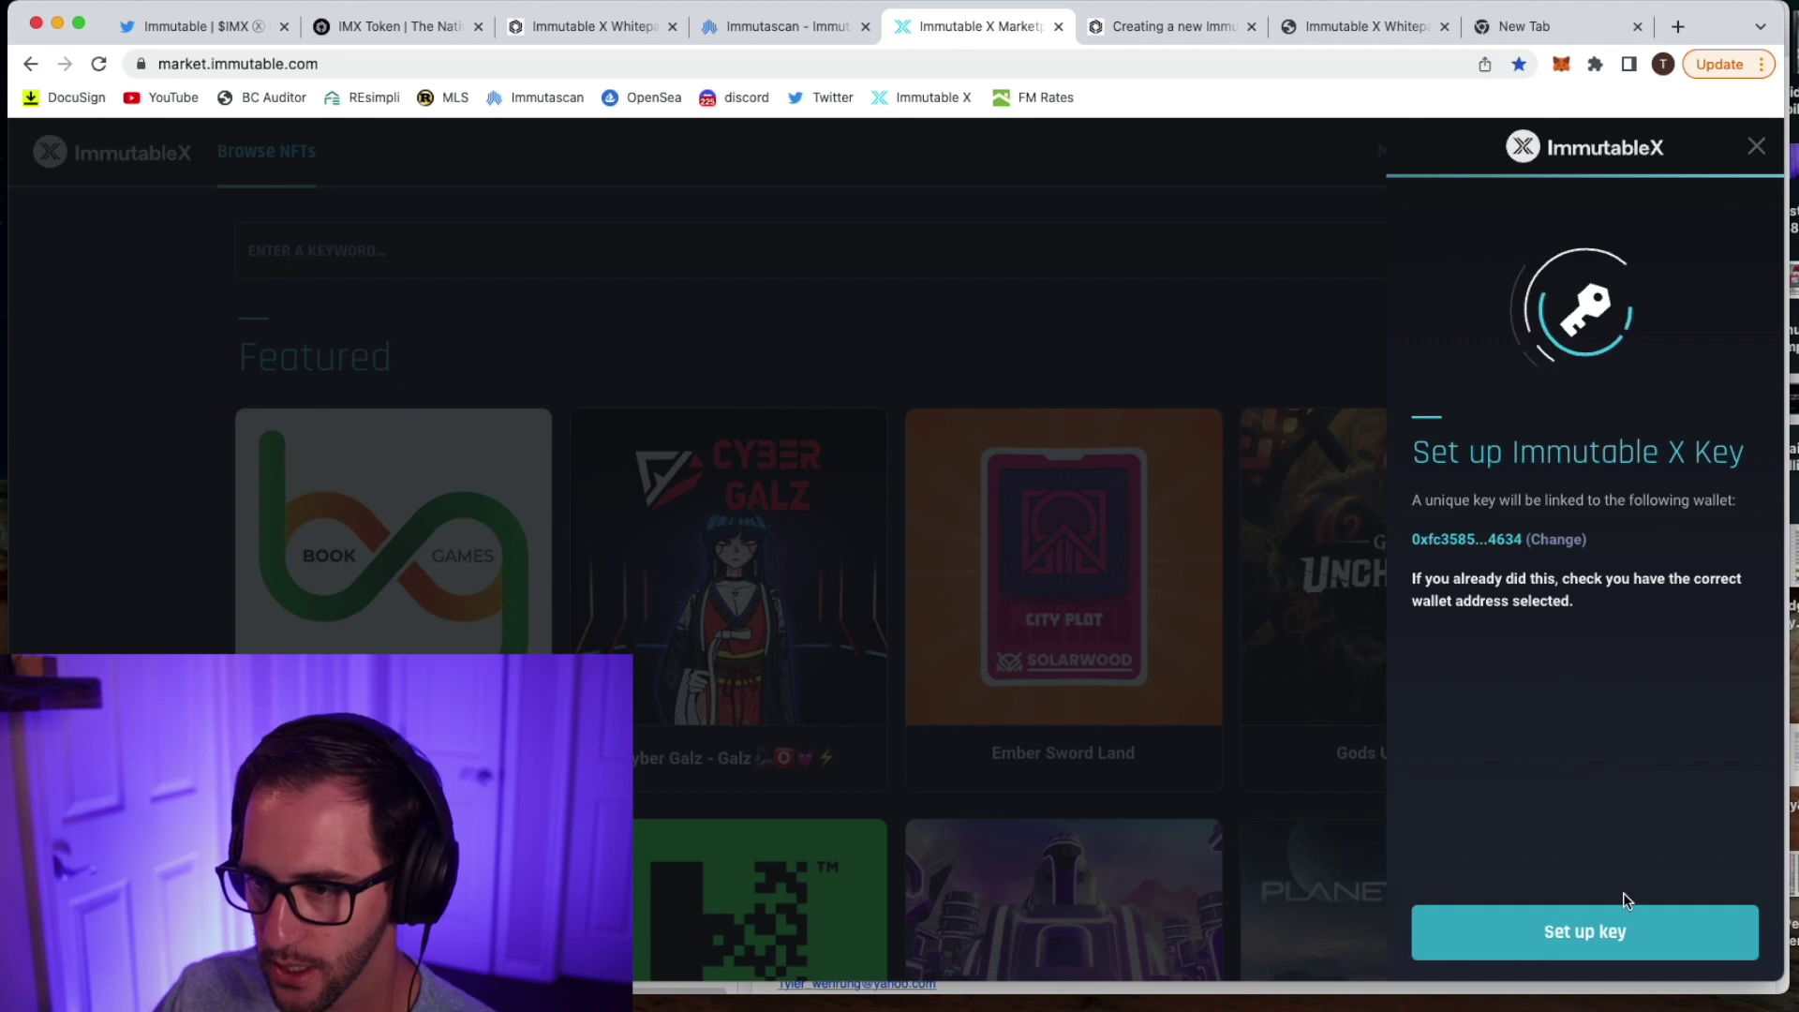
click(1630, 930)
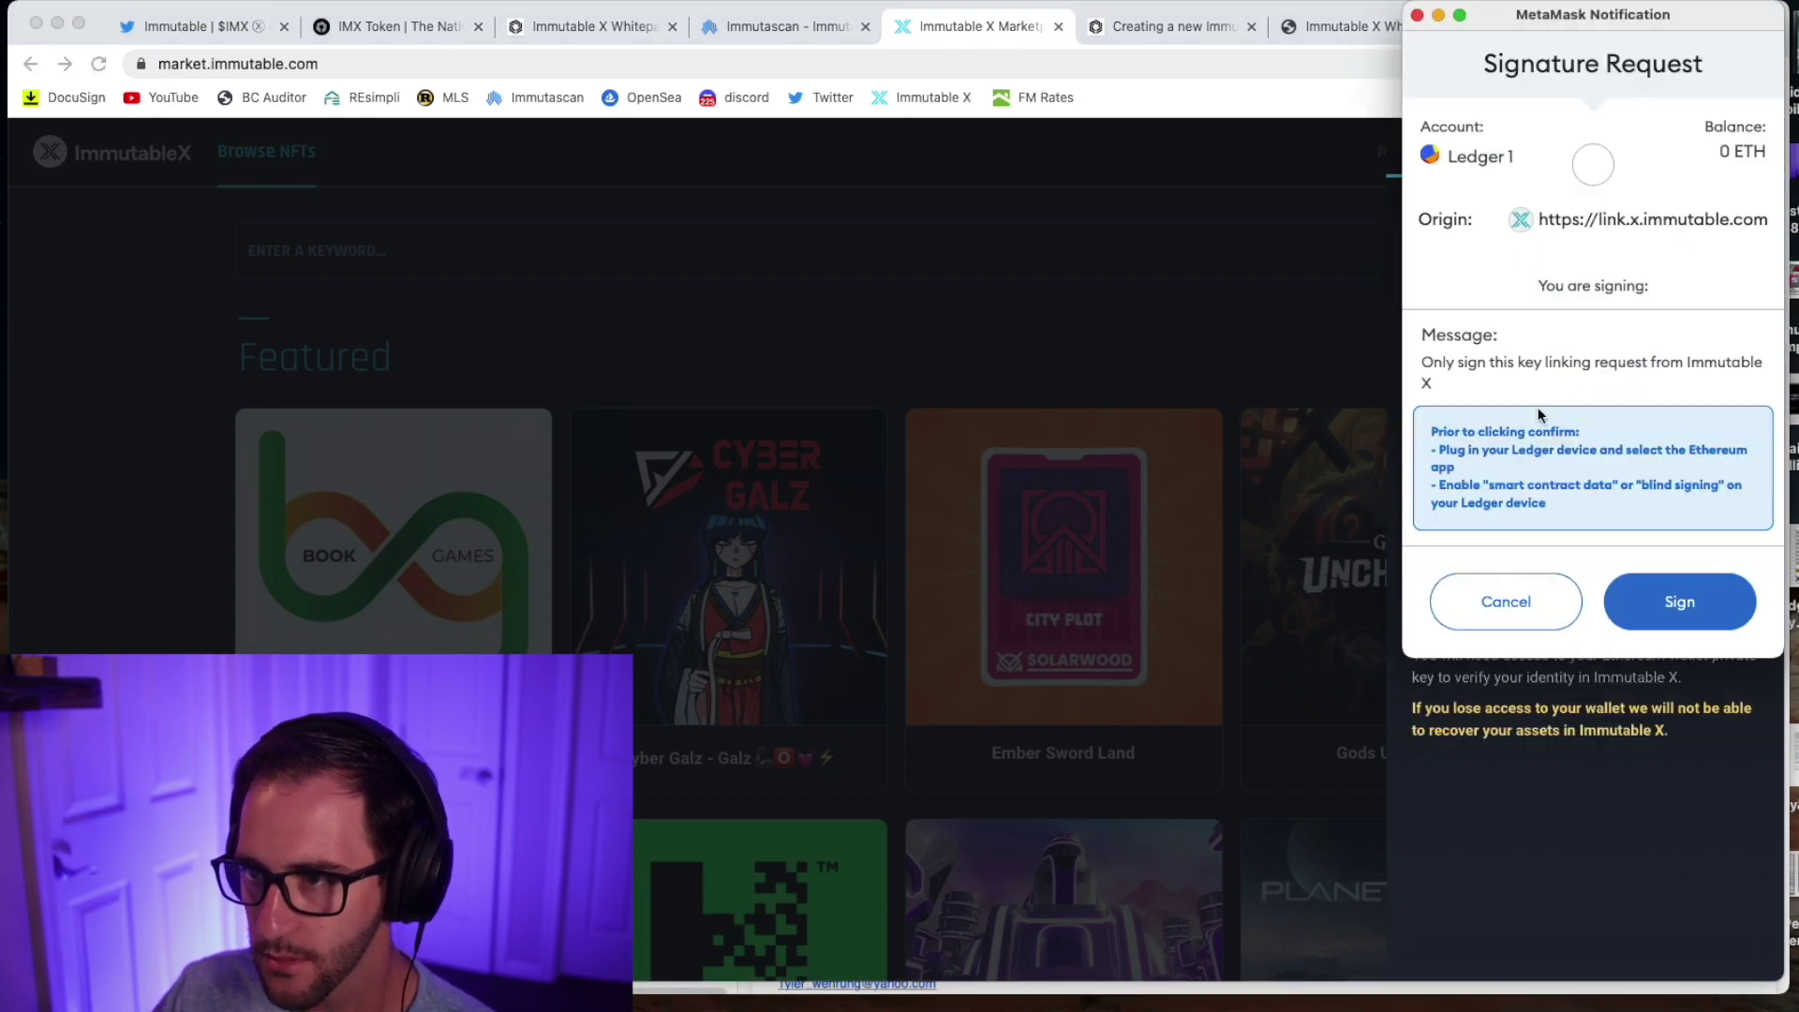
click(1680, 599)
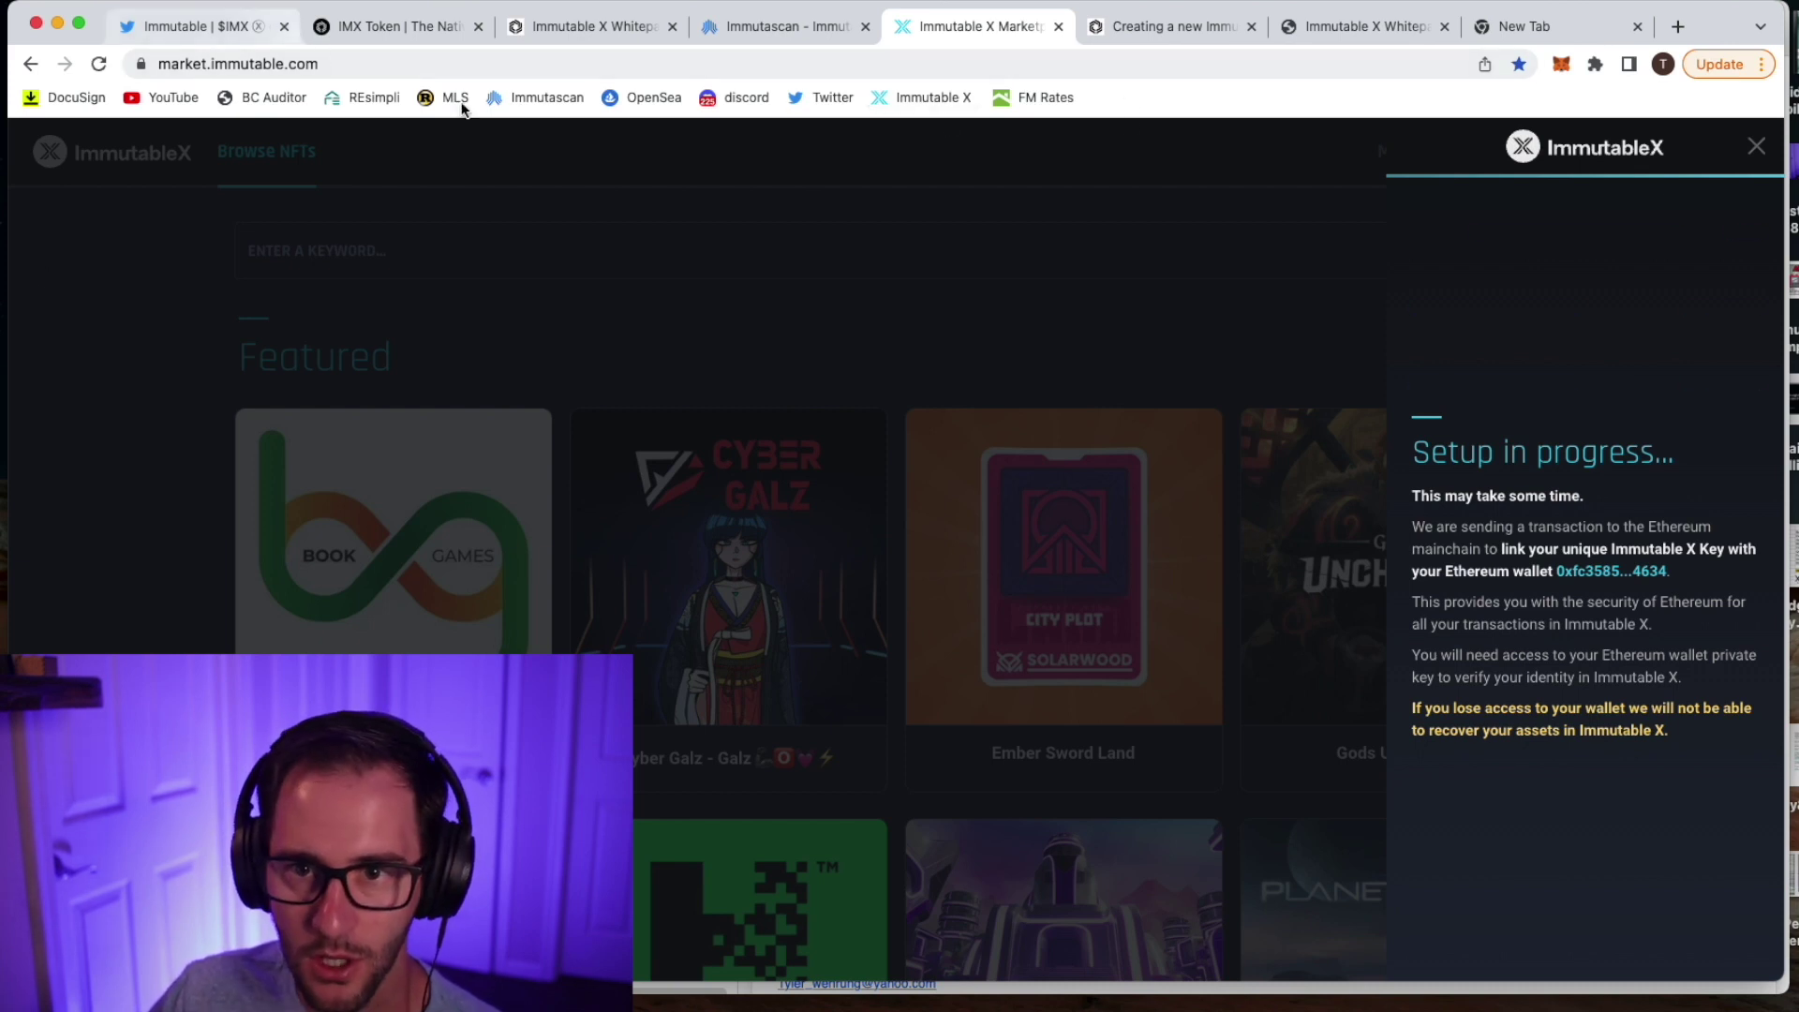
click(784, 32)
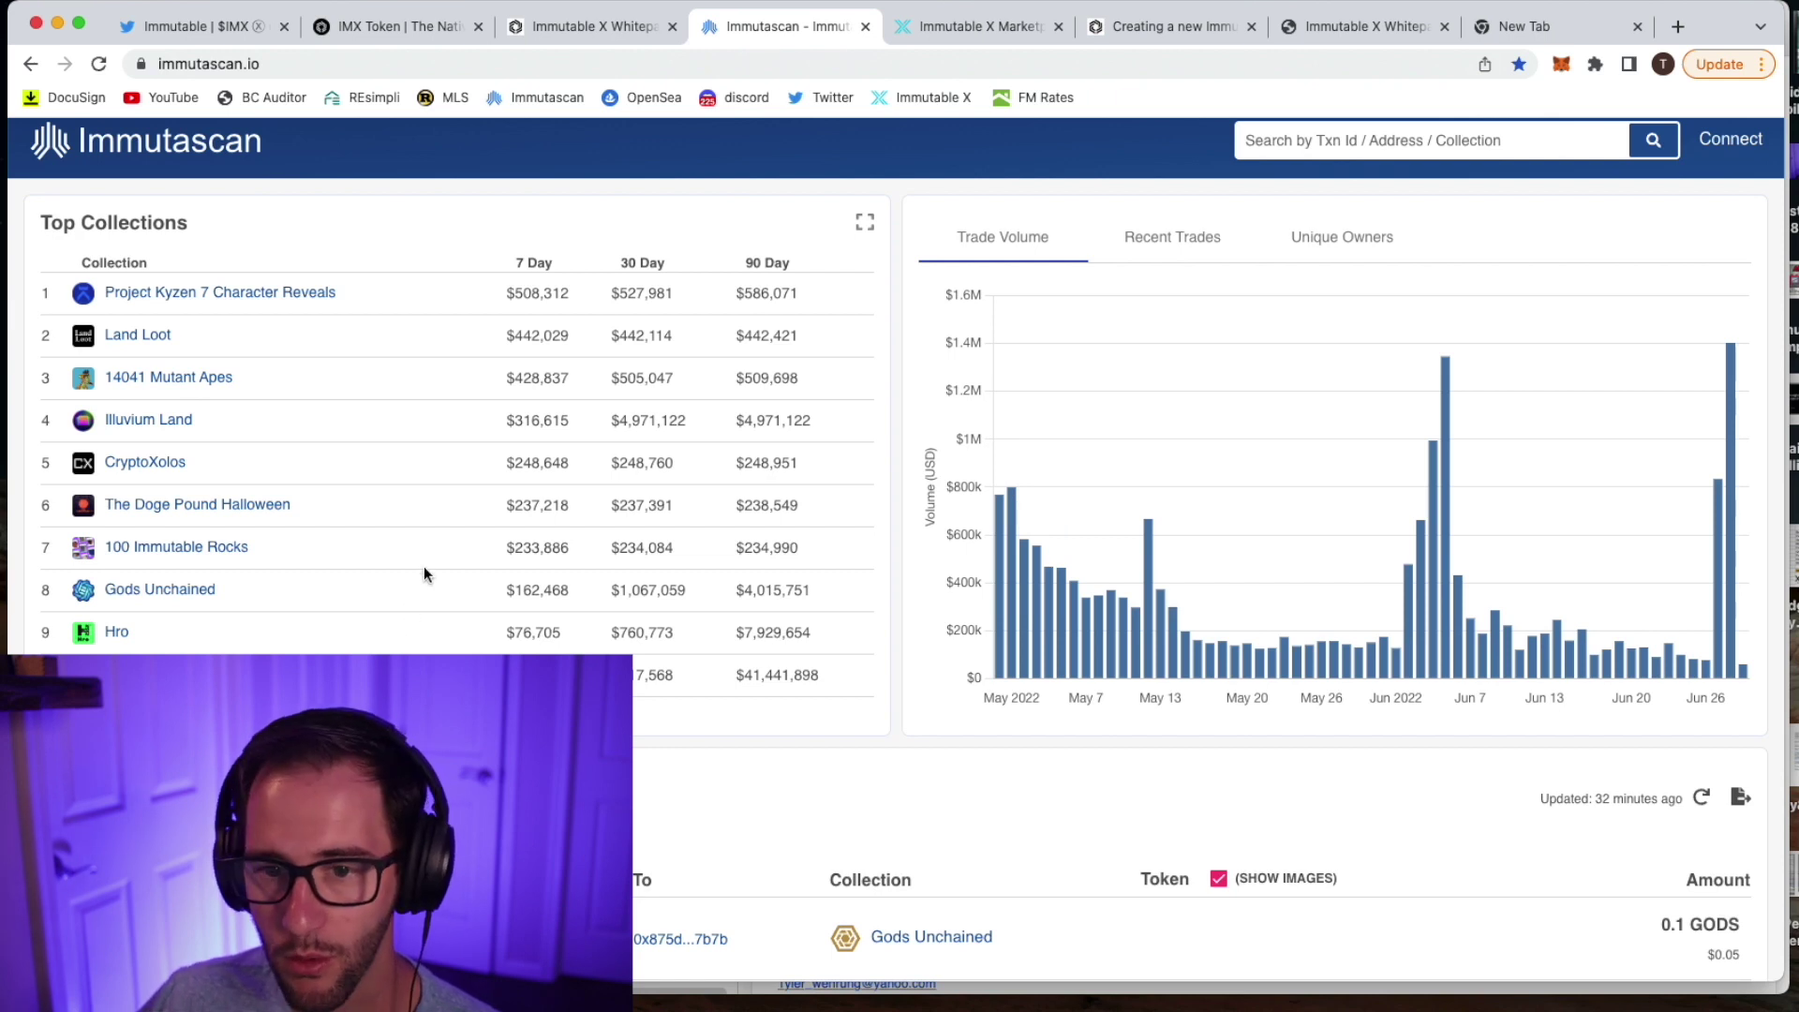
- Compare Recent Trades, Unique Owners and Trade Volume charts, check Project Kyzen, then place Book1 over the page
click(1162, 246)
click(1330, 251)
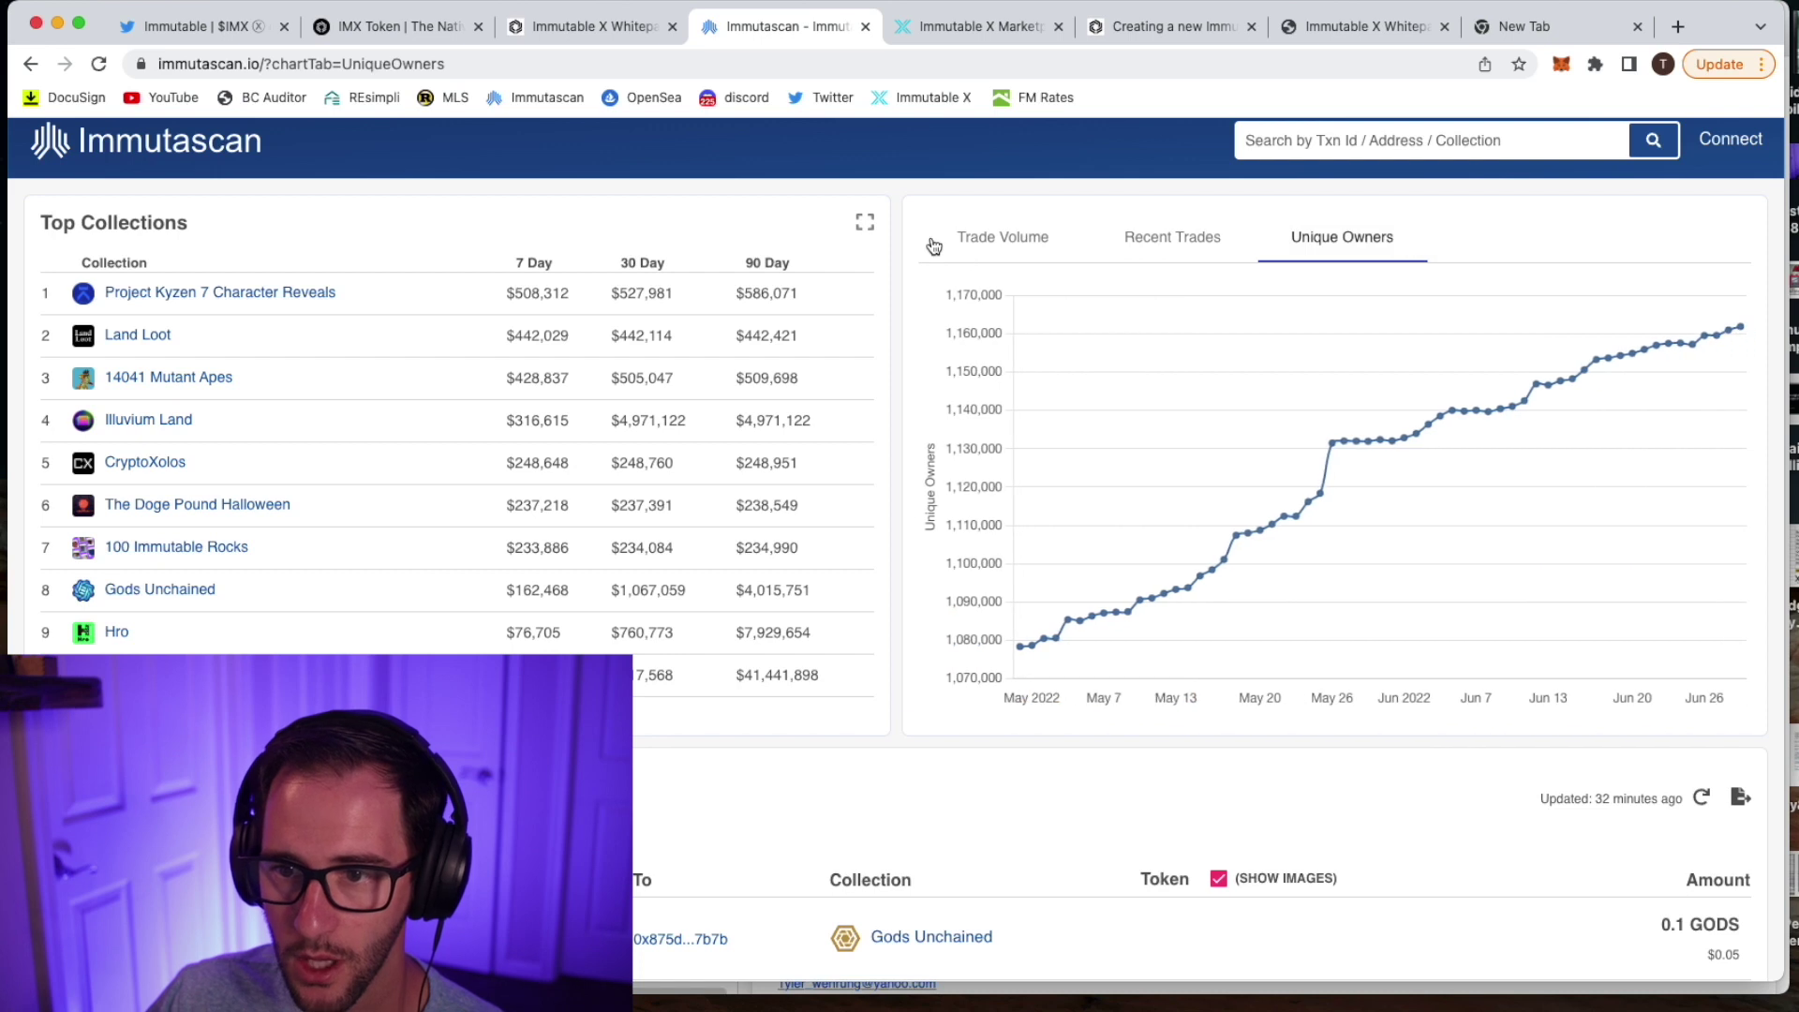
click(975, 234)
click(165, 287)
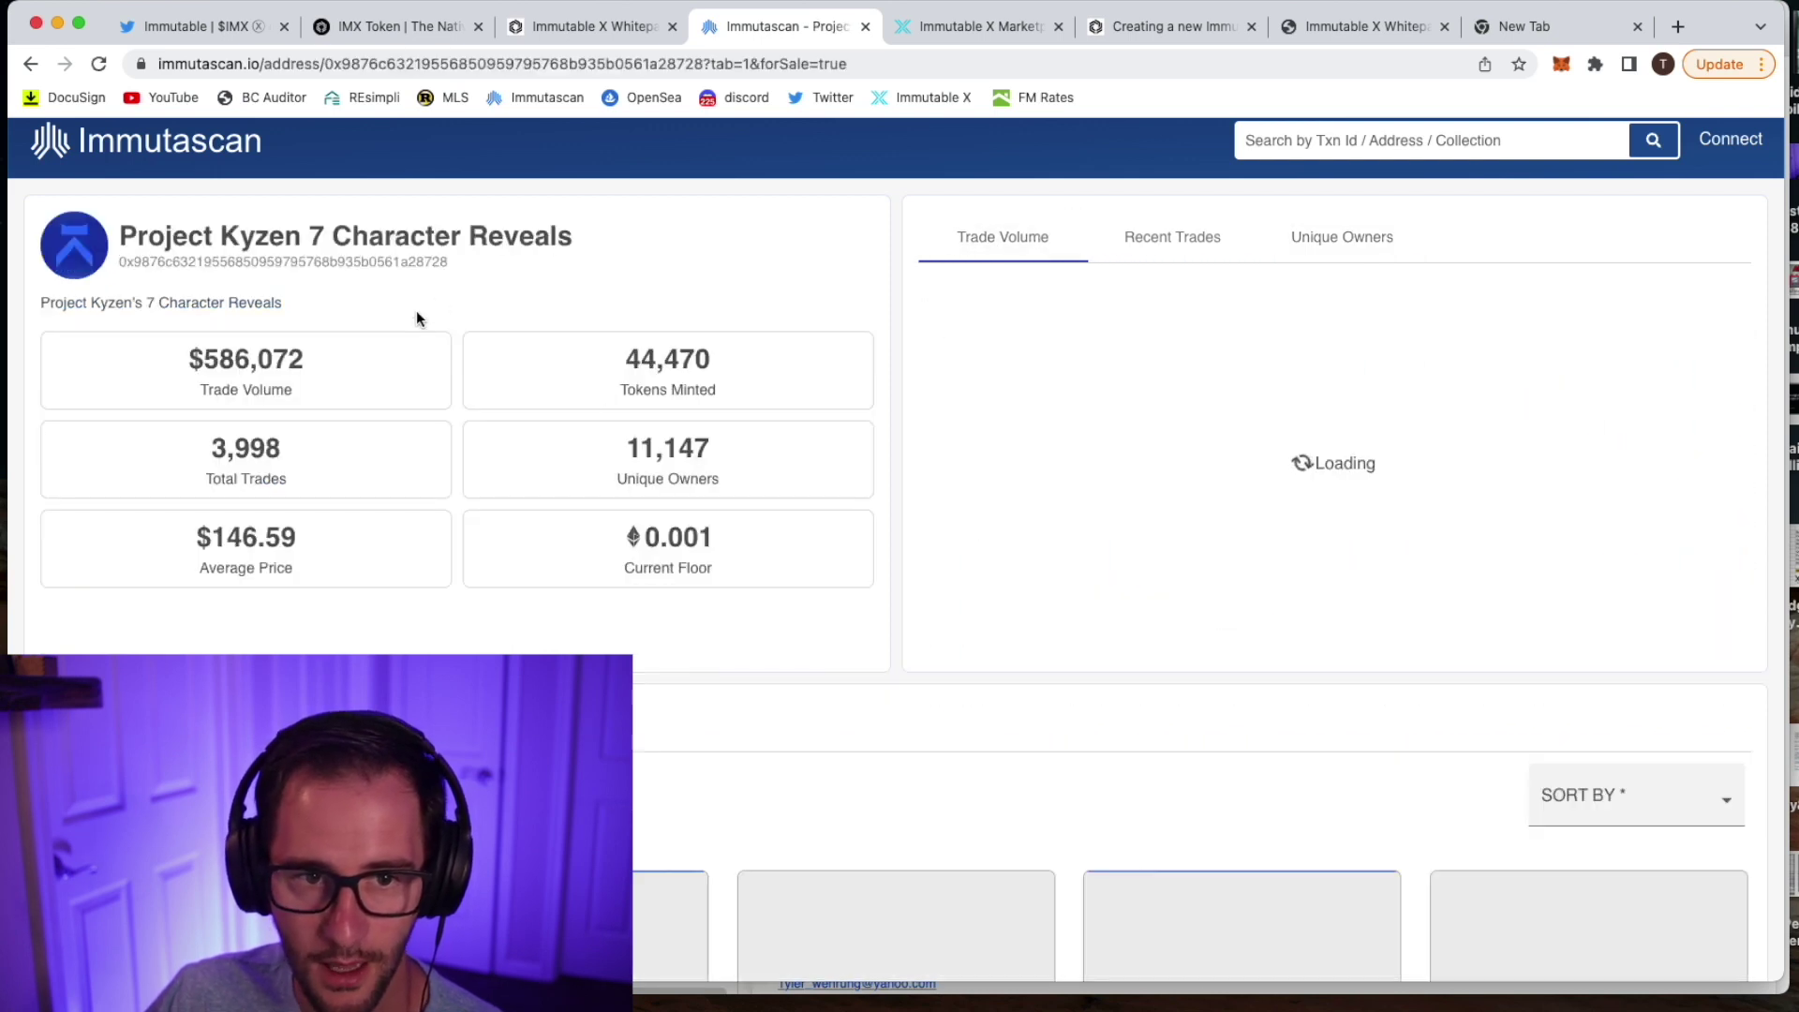
click(31, 65)
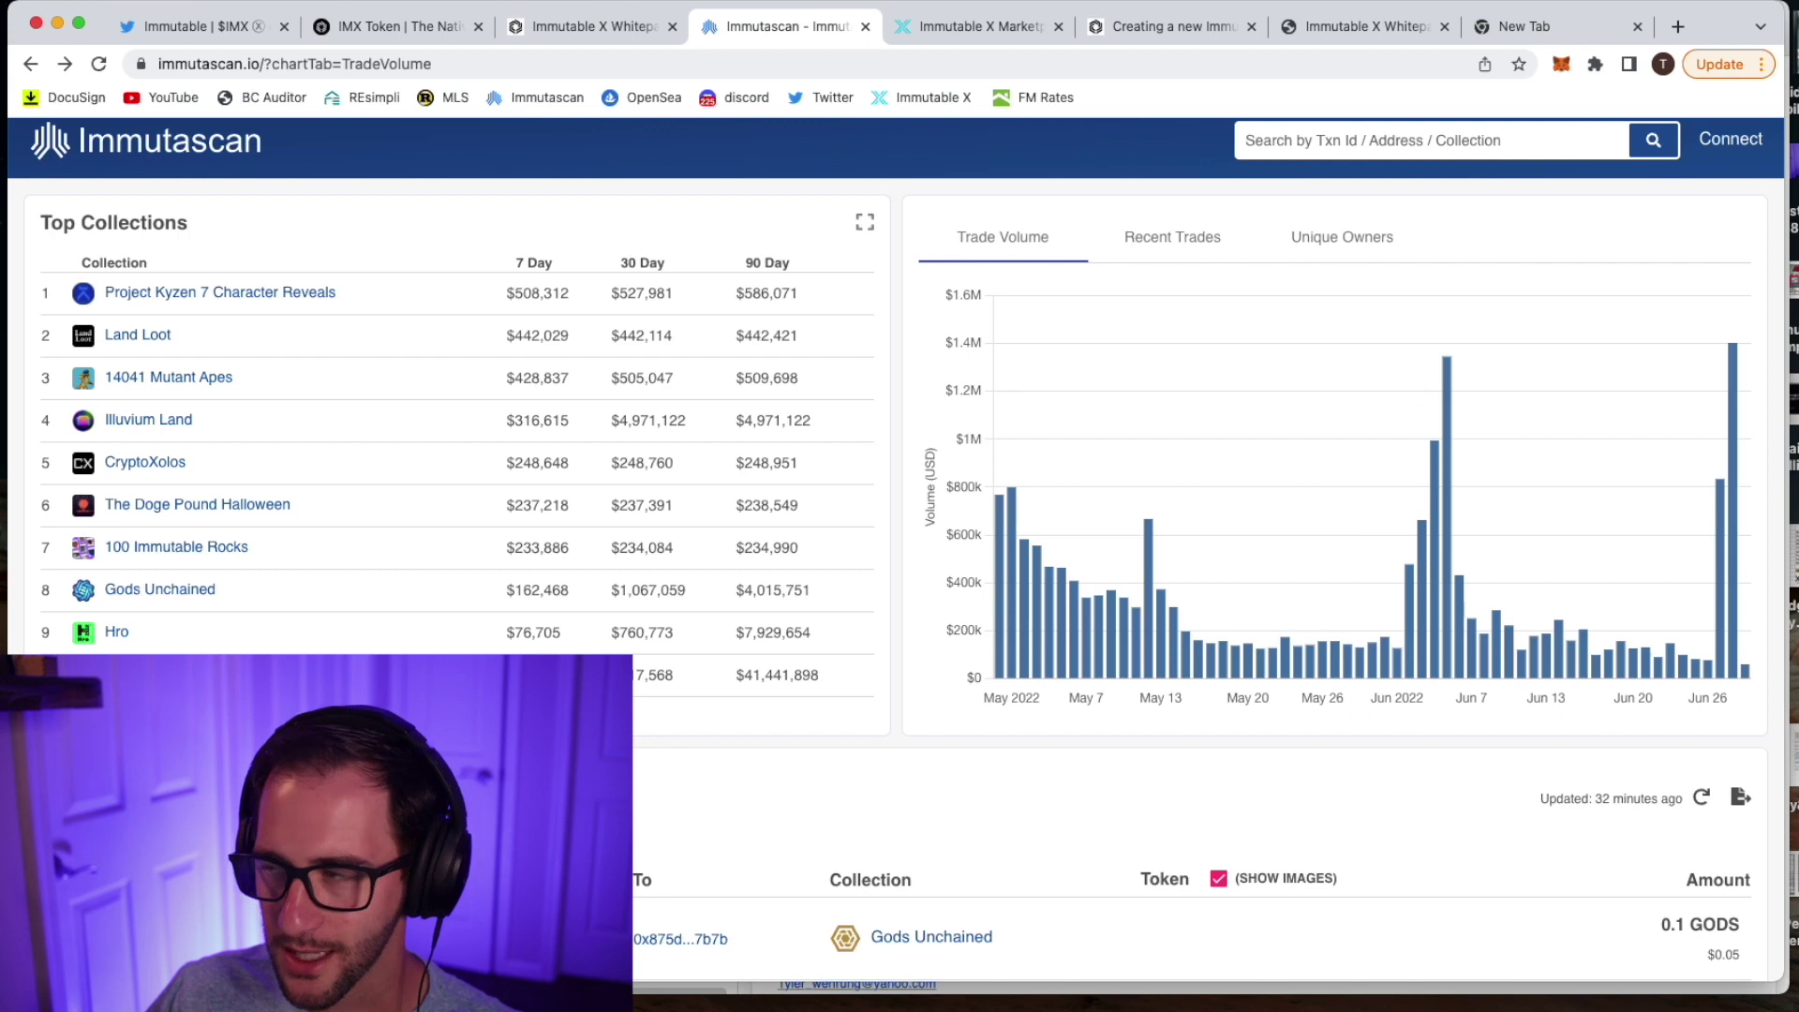
key(super+Tab)
drag(1328, 42, 1190, 109)
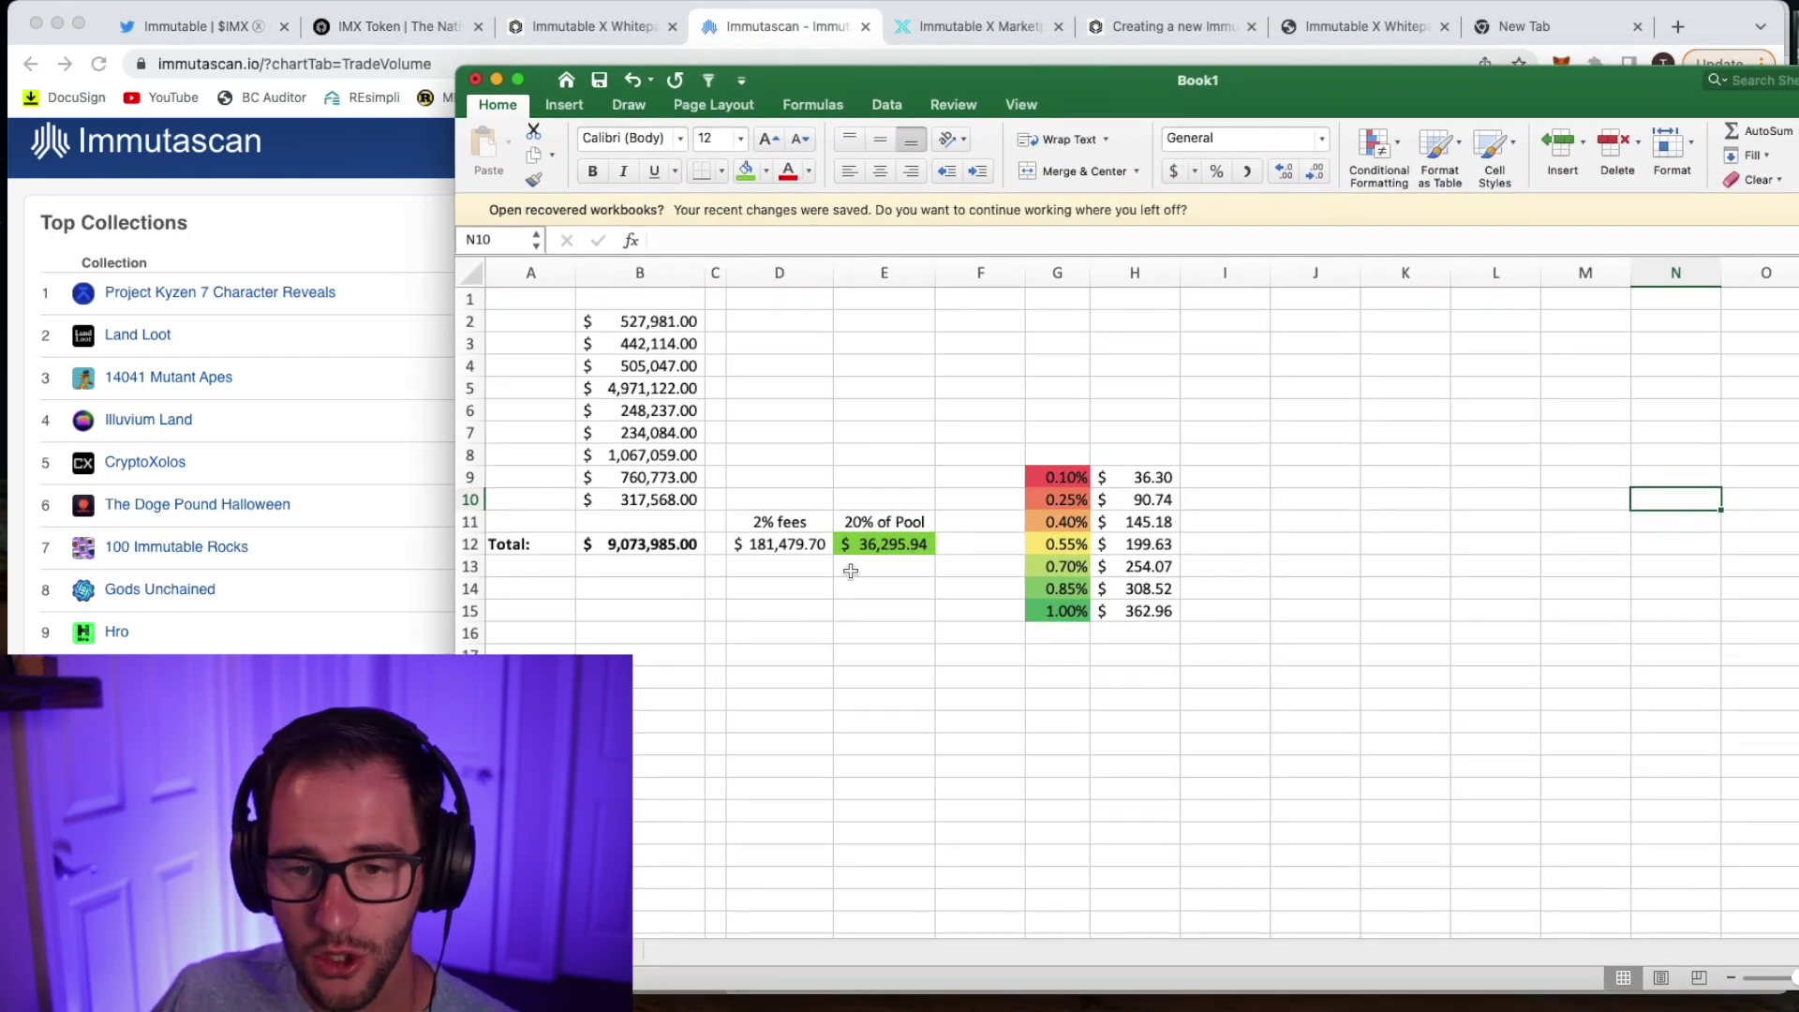
drag(658, 319, 647, 499)
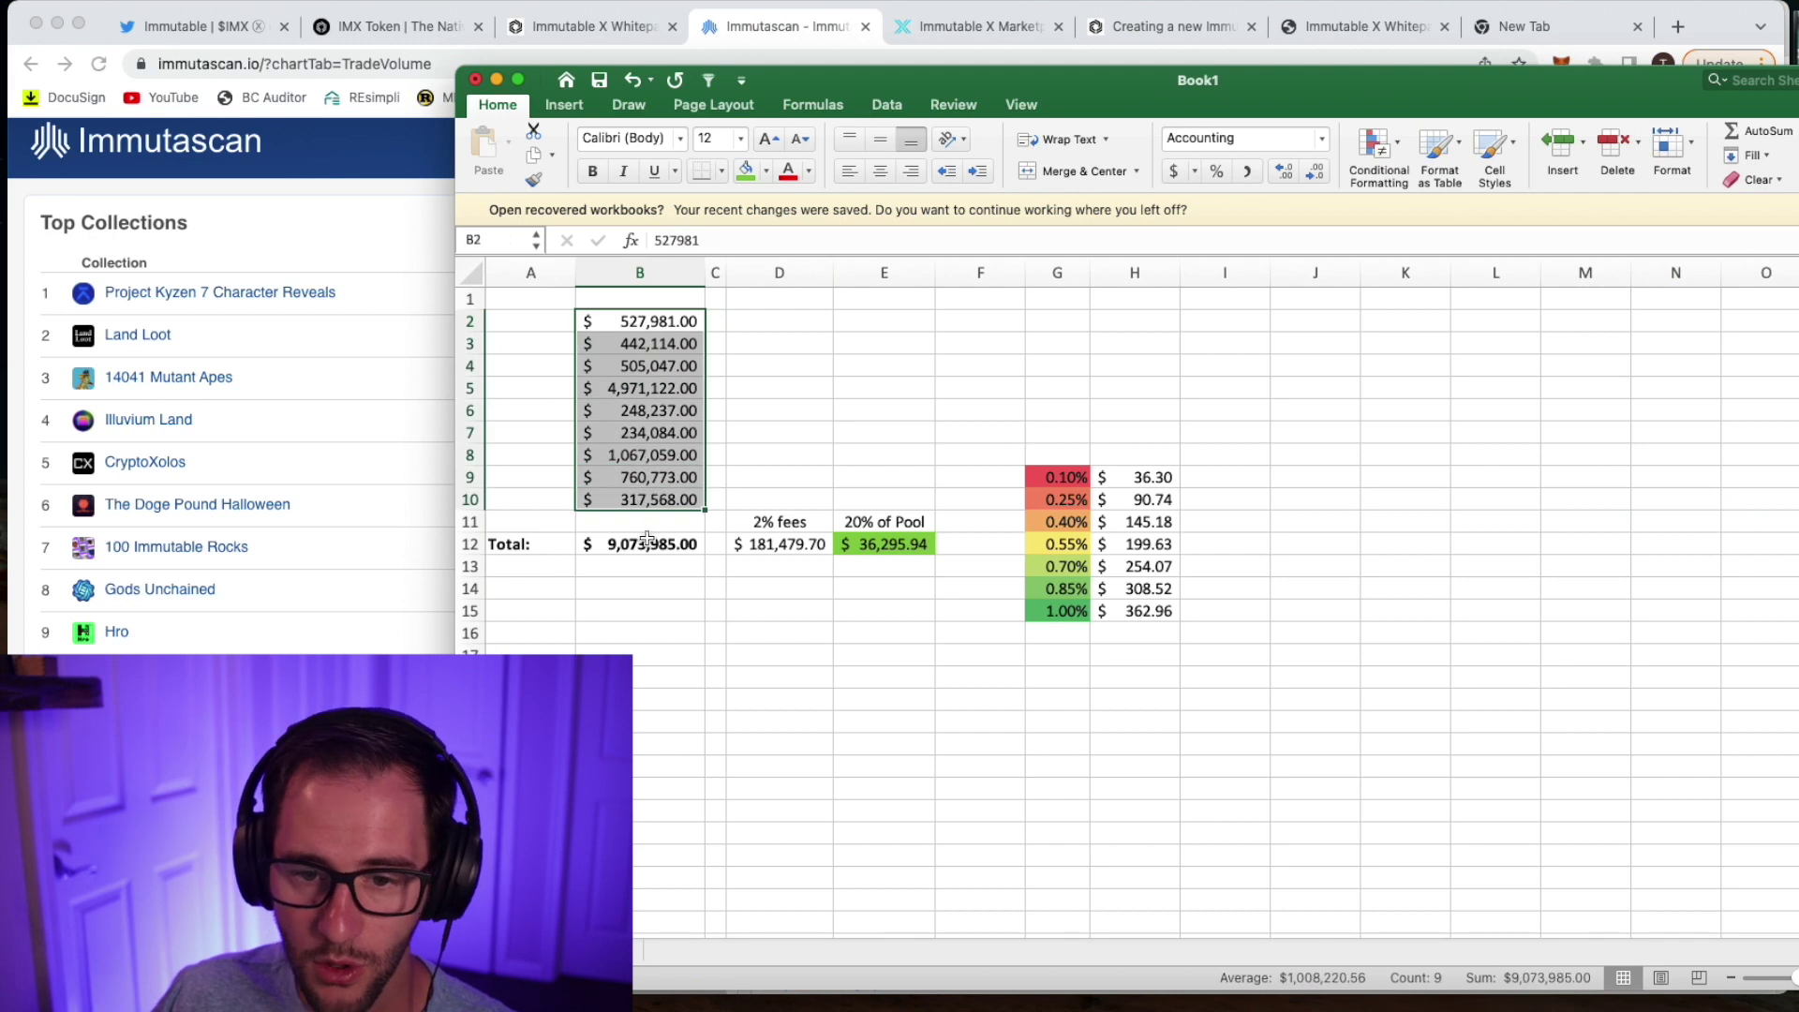
click(648, 541)
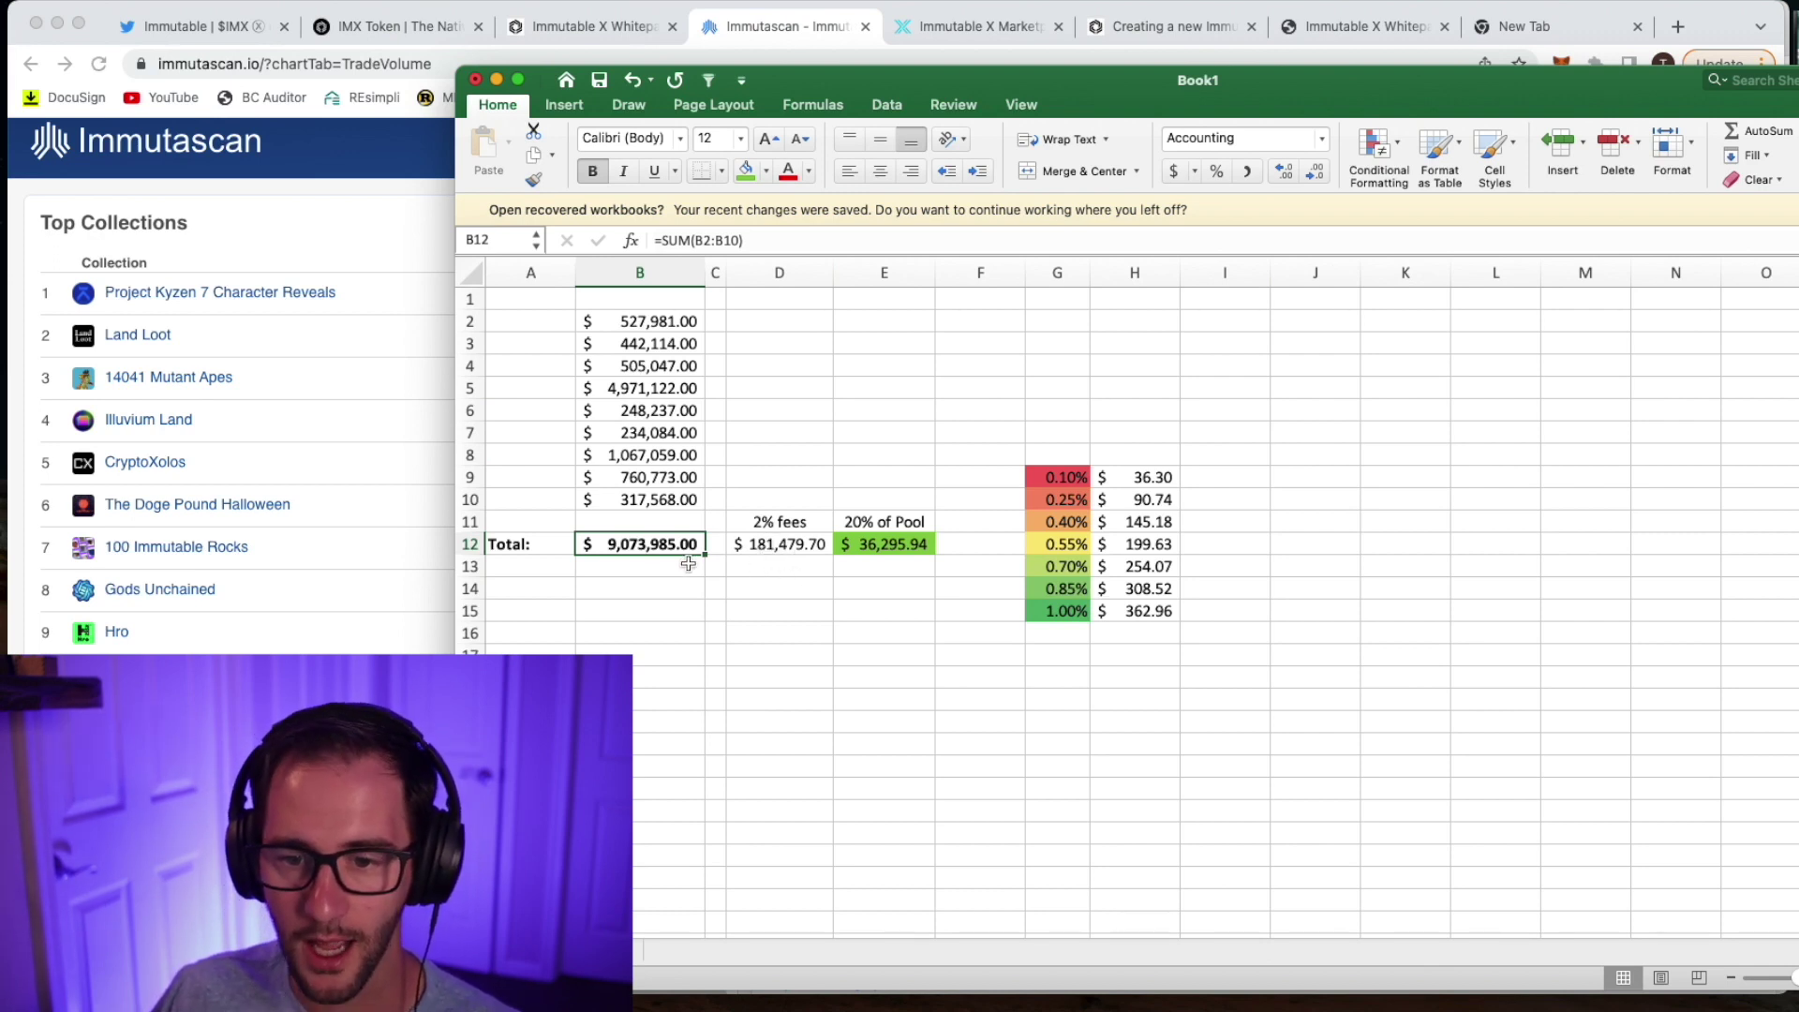
click(813, 549)
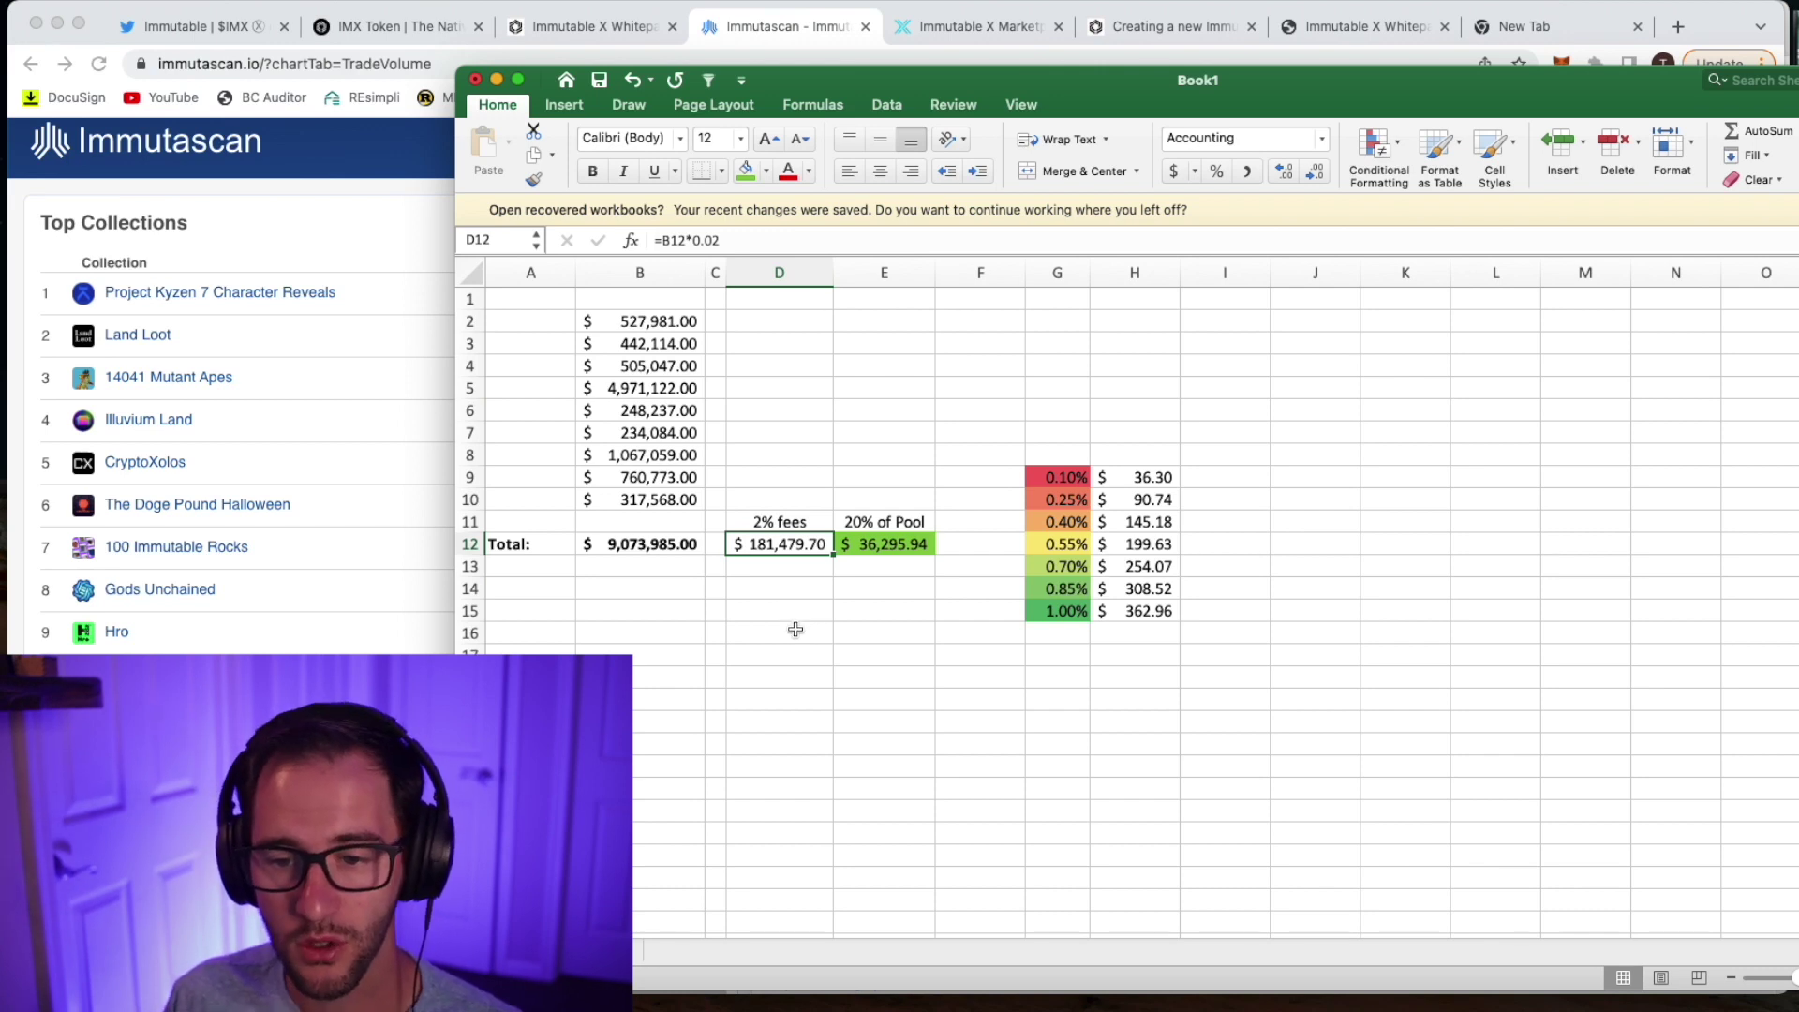
click(894, 551)
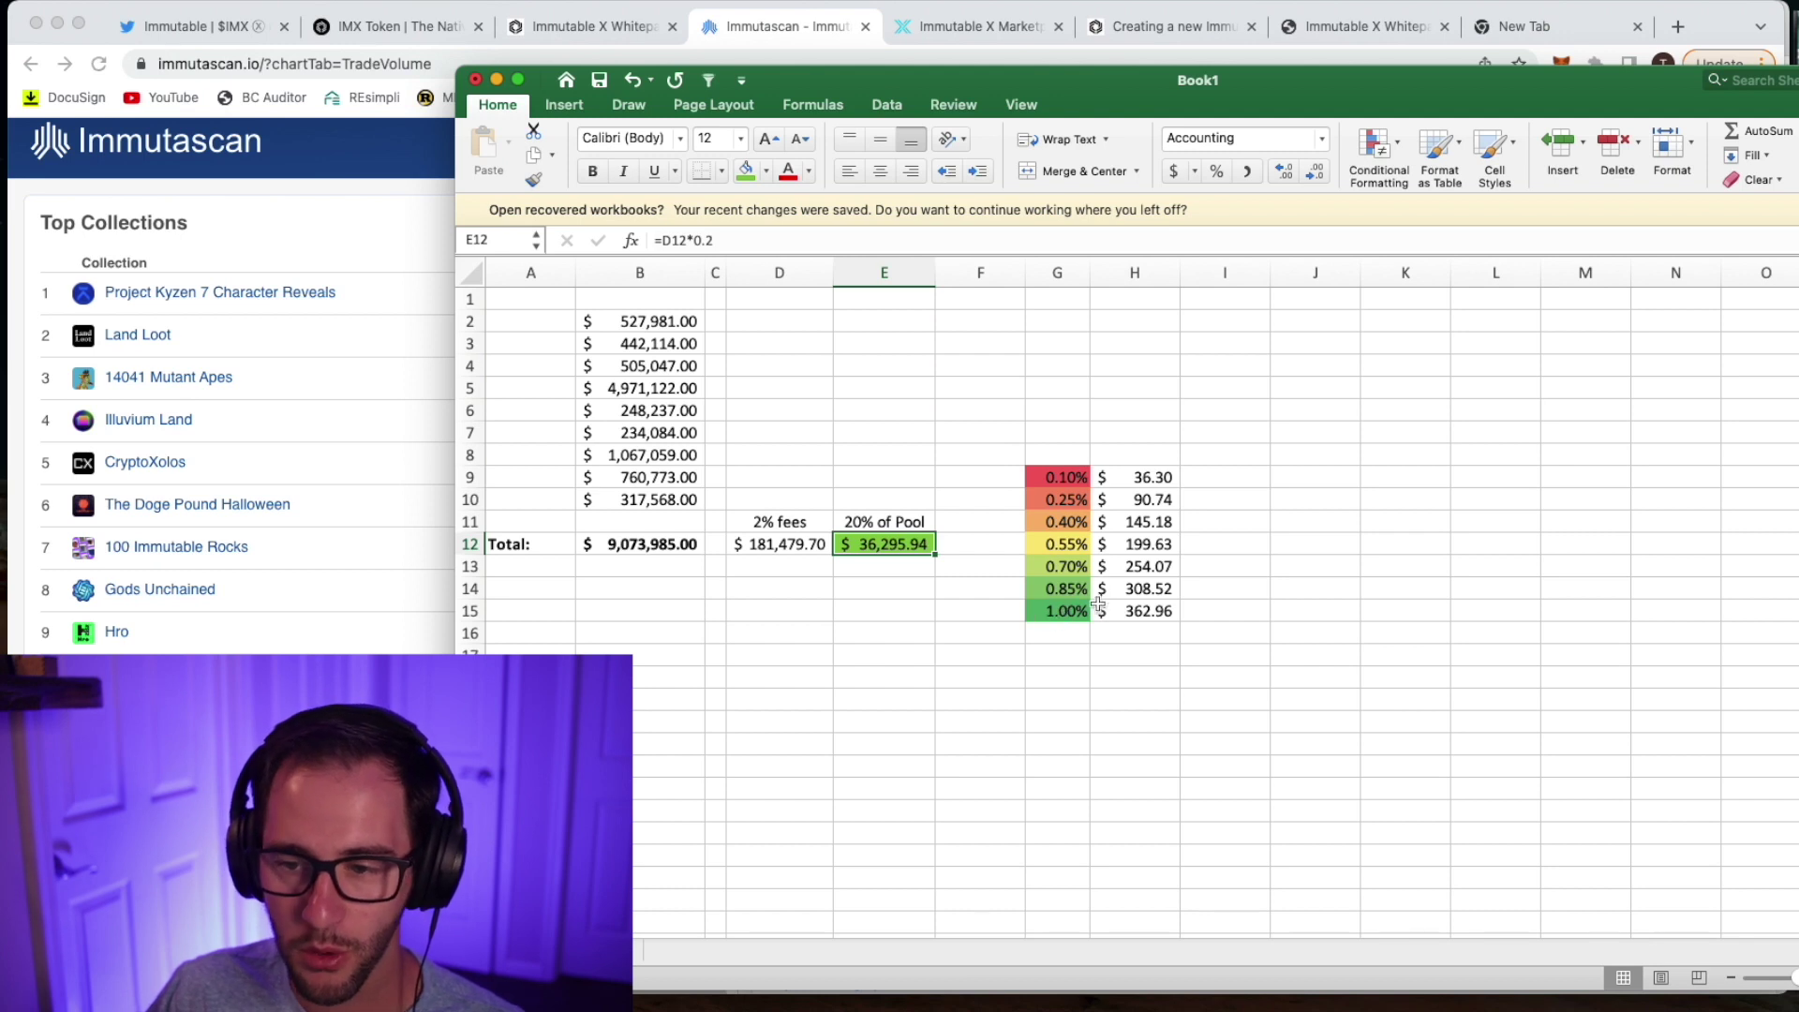
- Select the reward estimates in H9:H15 to inspect their formulas, then deselect them
drag(1129, 476, 1134, 611)
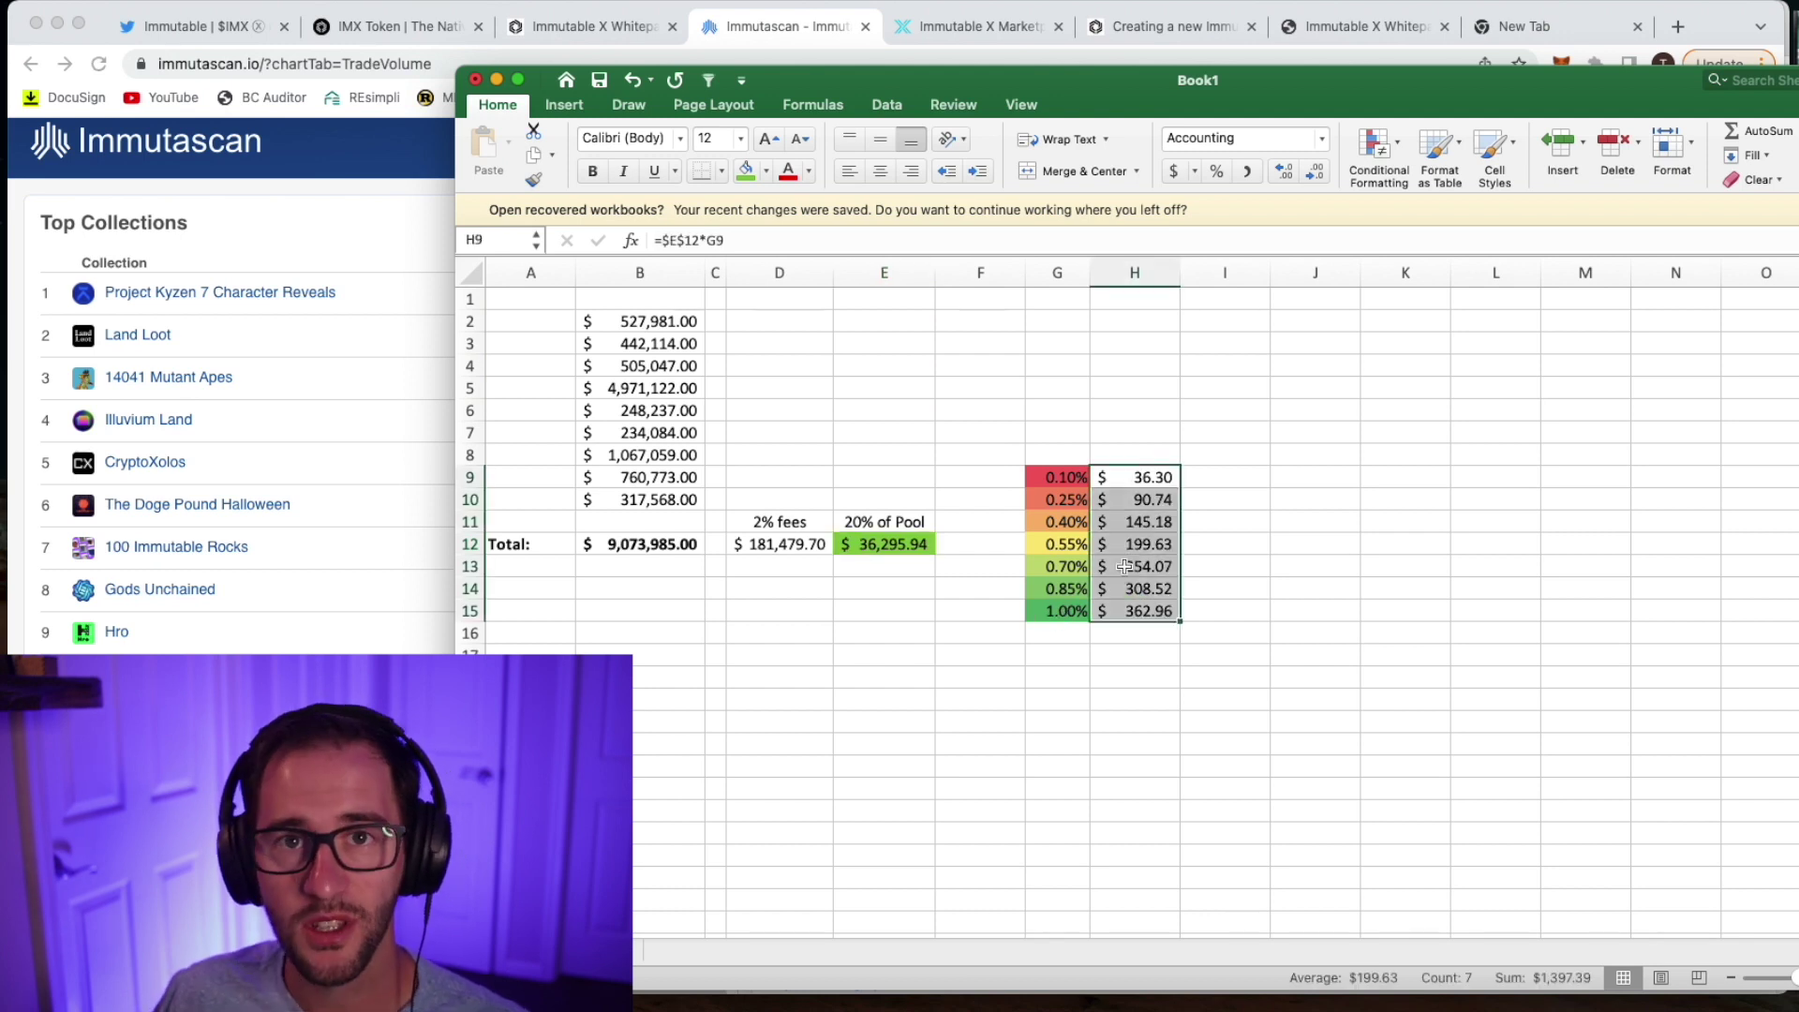
click(1161, 641)
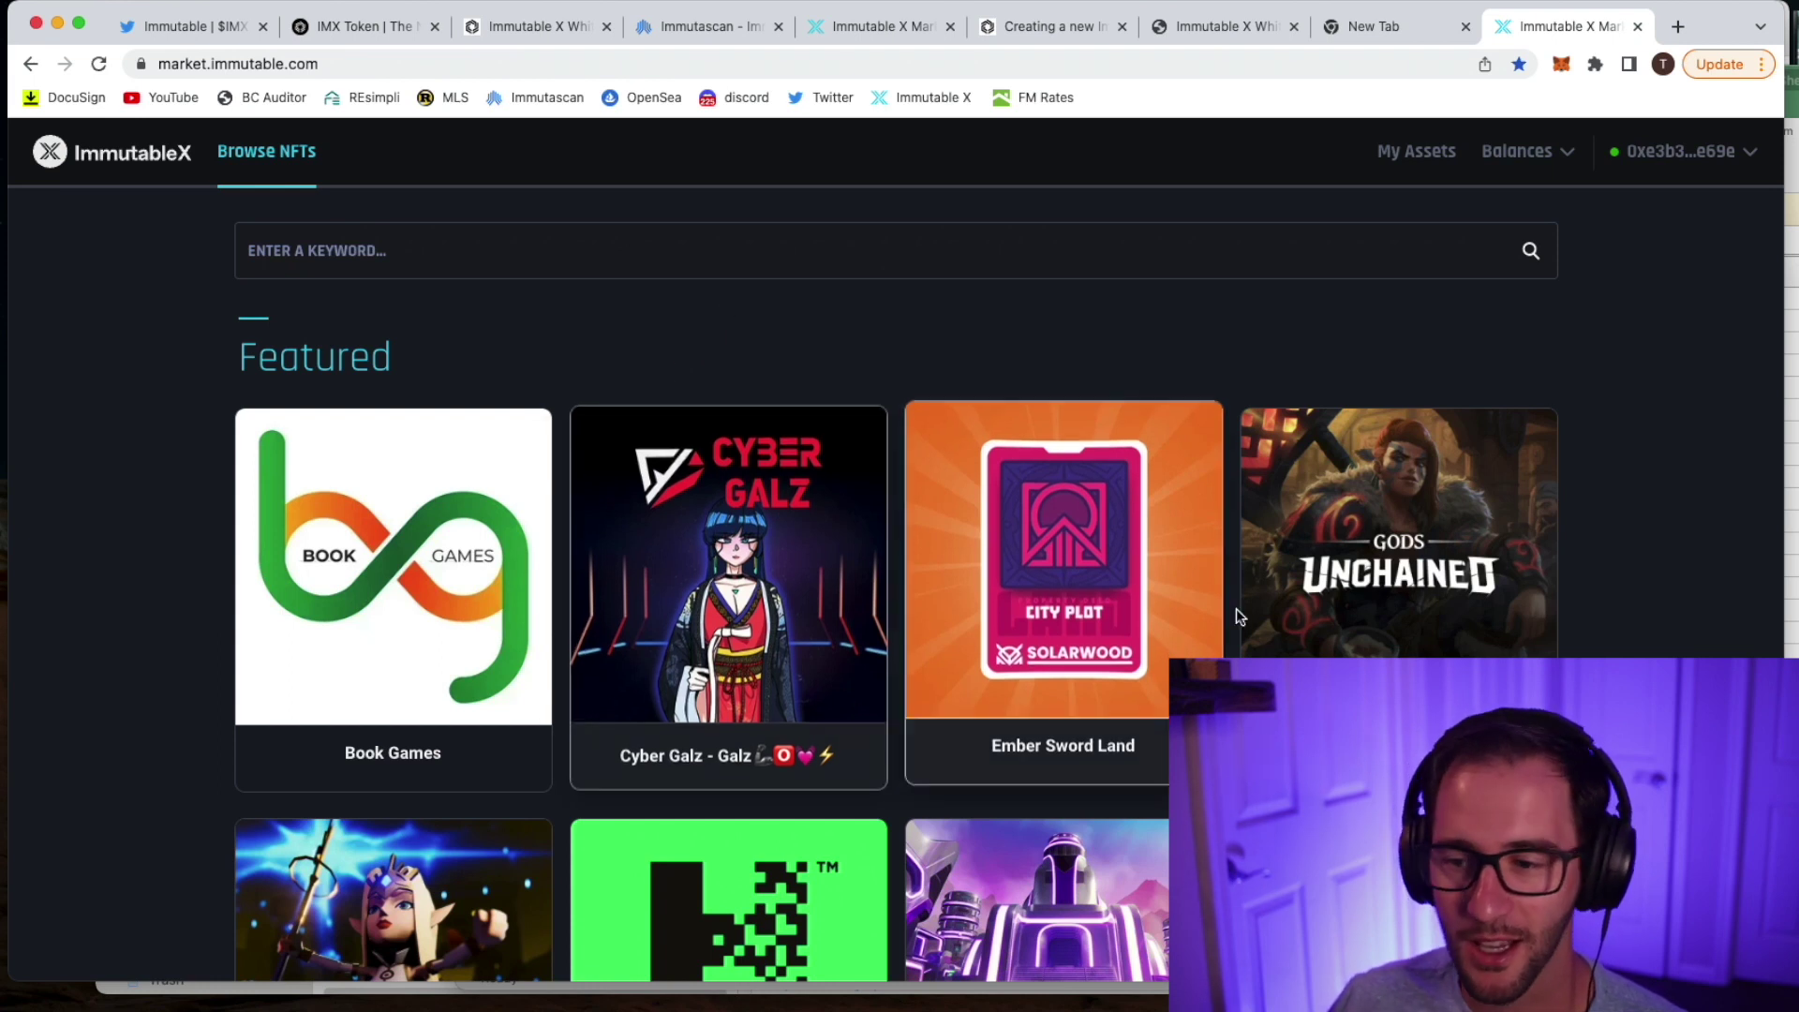
- Open the Featured Gods Unchained collection to browse its card listings
click(1393, 630)
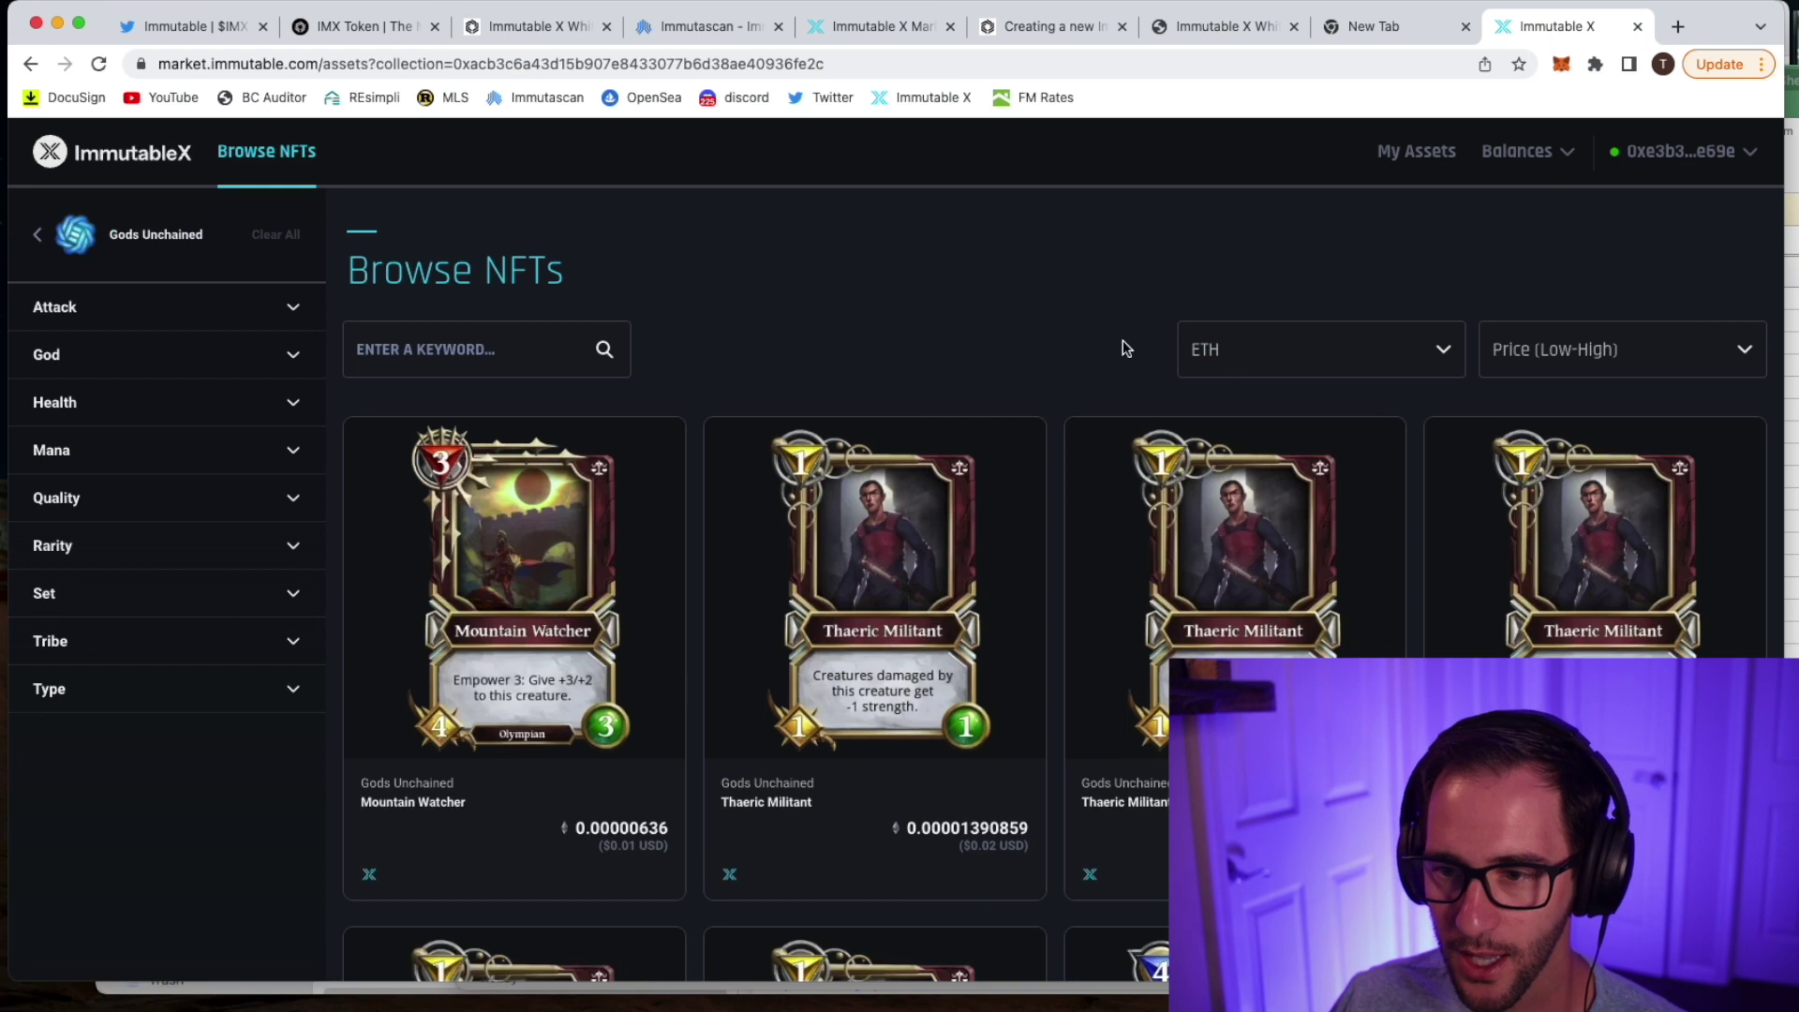